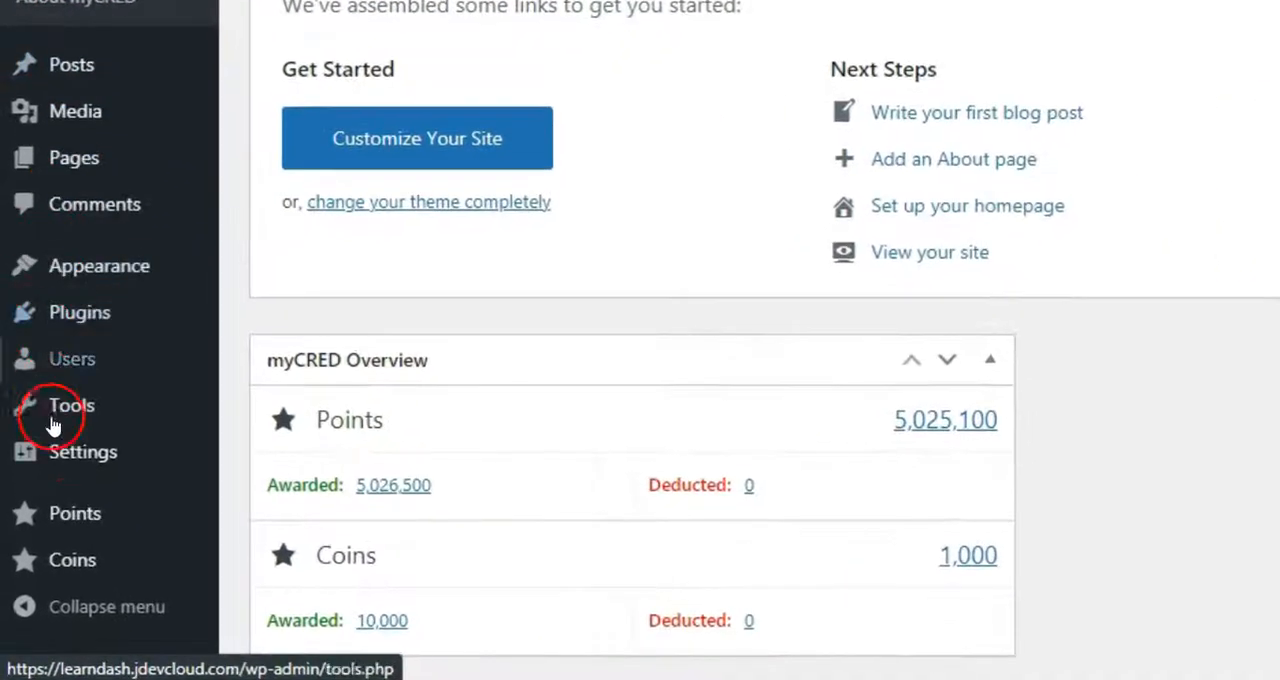
- Open the WordPress import tools and run the myCRED Log Import importer
{"action": "mouse_move", "coordinate": [34, 506]}
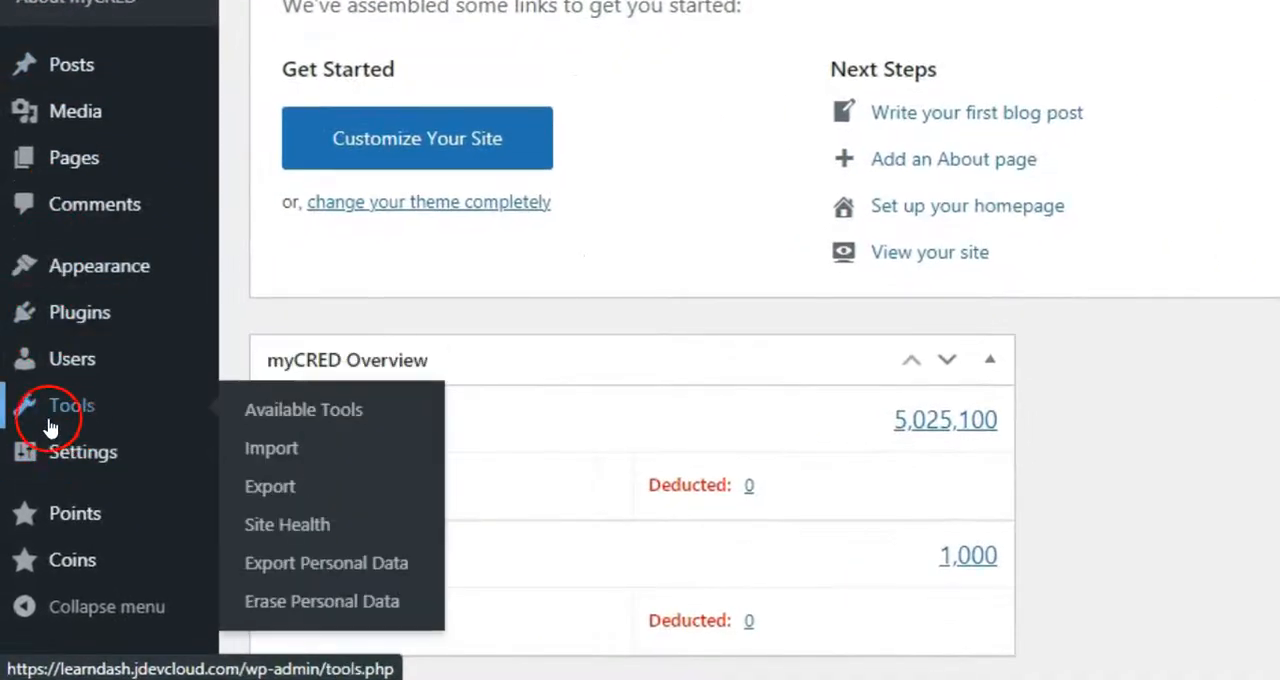
{"action": "left_click", "coordinate": [260, 452]}
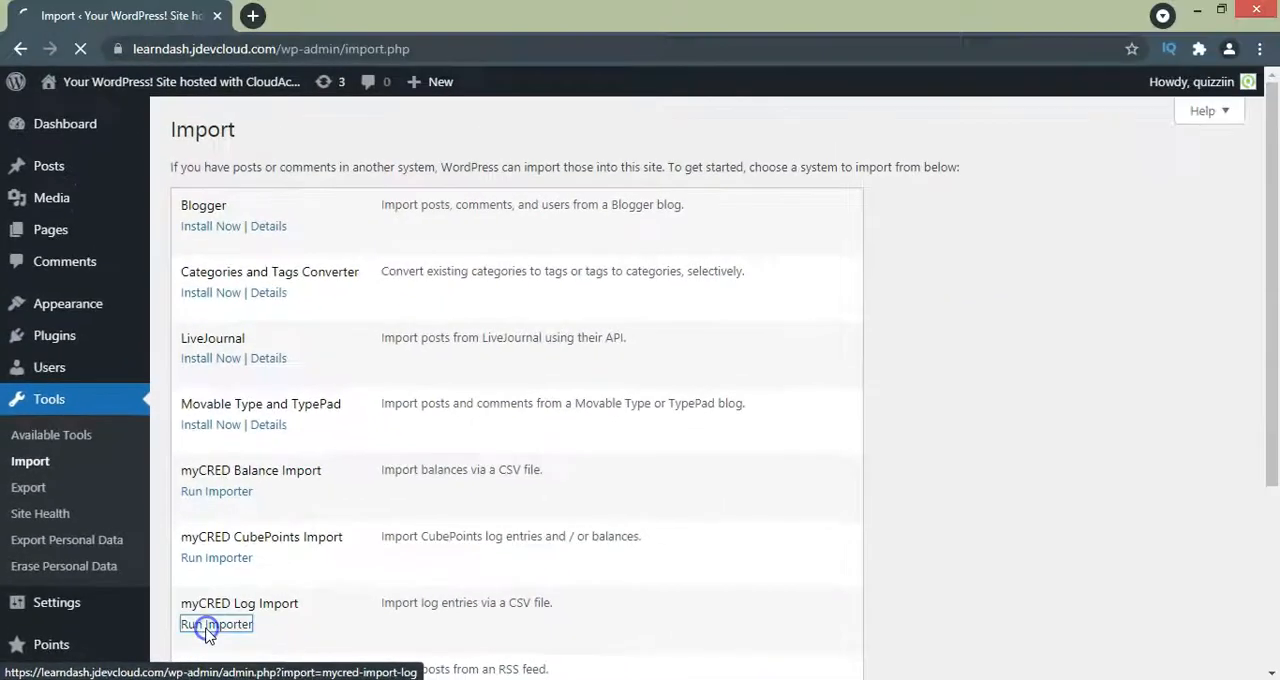
{"action": "left_click", "coordinate": [357, 589]}
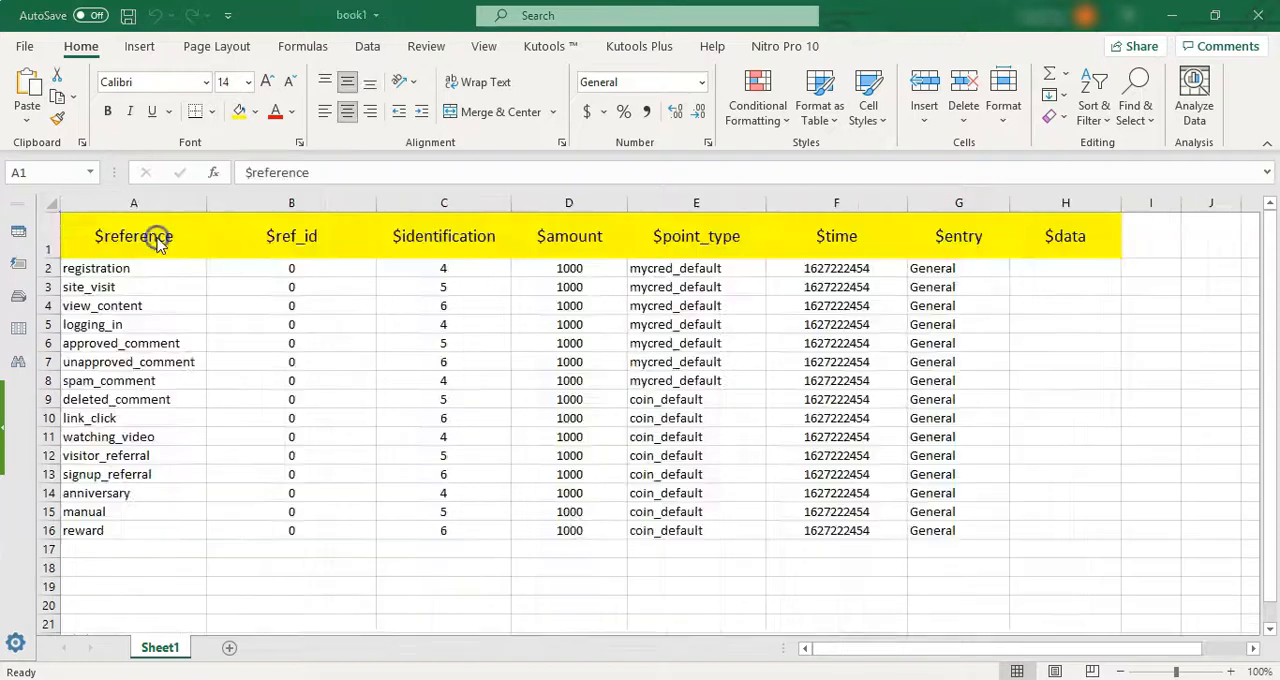
- Switch to the book1 workbook in Excel and examine its header fields from $reference to $data and the $reference entries
{"action": "left_click_drag", "start_coordinate": [140, 250], "coordinate": [1070, 247]}
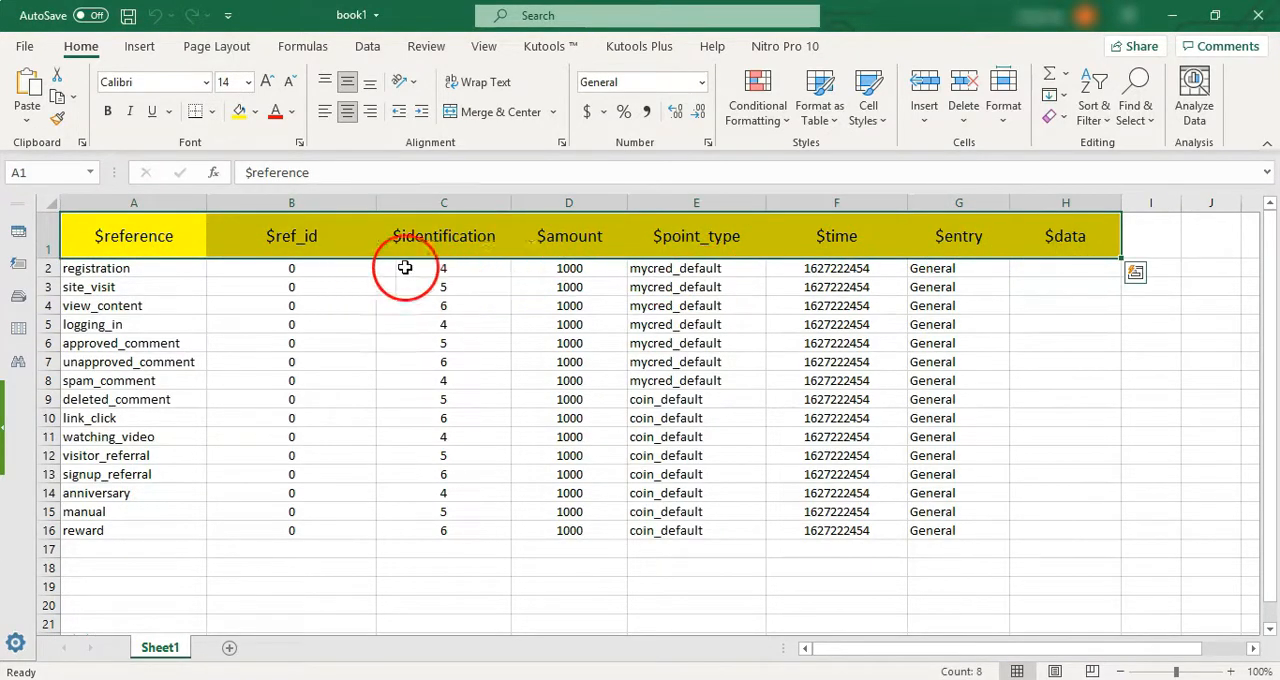
{"action": "double_click", "coordinate": [158, 240]}
{"action": "left_click_drag", "start_coordinate": [163, 243], "coordinate": [181, 248]}
{"action": "left_click", "coordinate": [192, 256]}
{"action": "left_click", "coordinate": [187, 278]}
{"action": "left_click", "coordinate": [133, 254]}
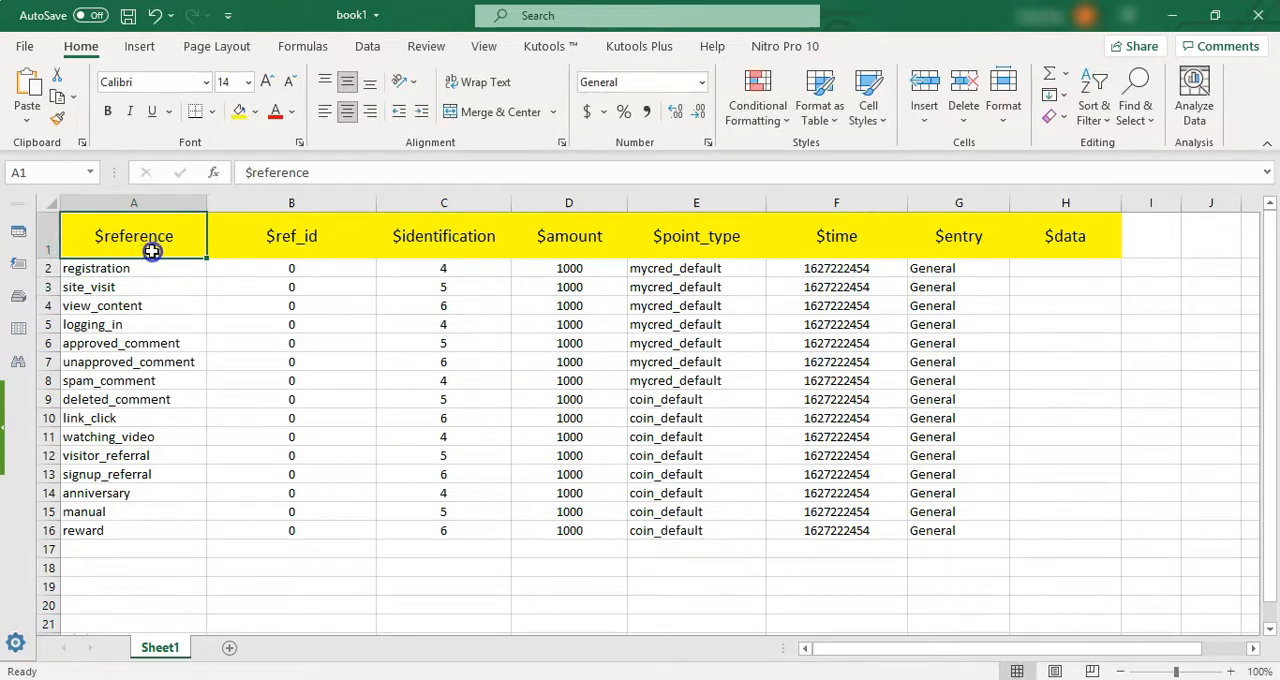
{"action": "left_click", "coordinate": [291, 256]}
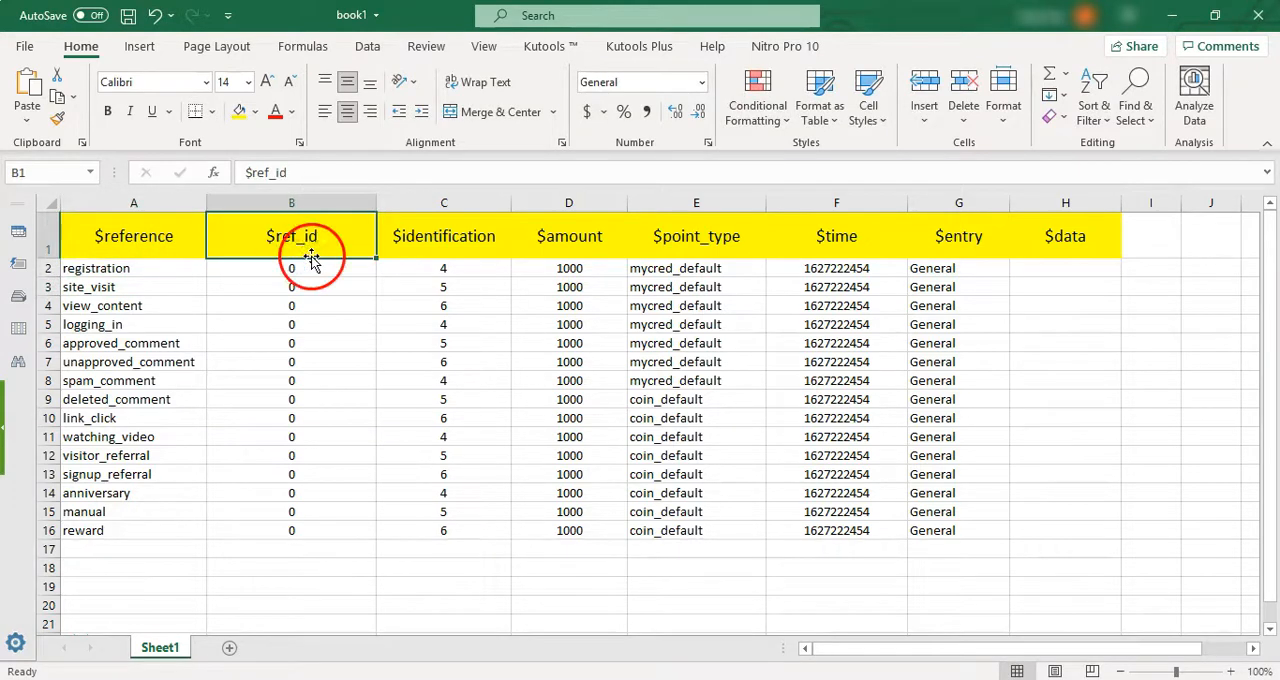
{"action": "left_click", "coordinate": [452, 245]}
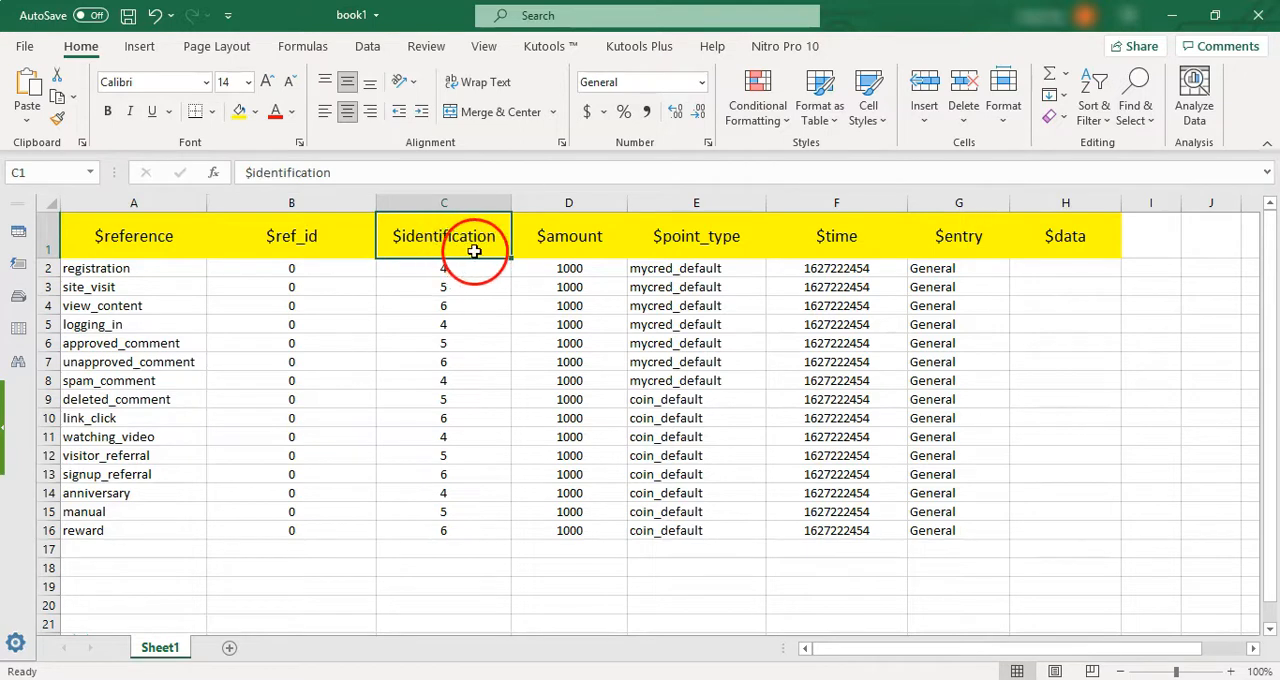
{"action": "left_click", "coordinate": [553, 257]}
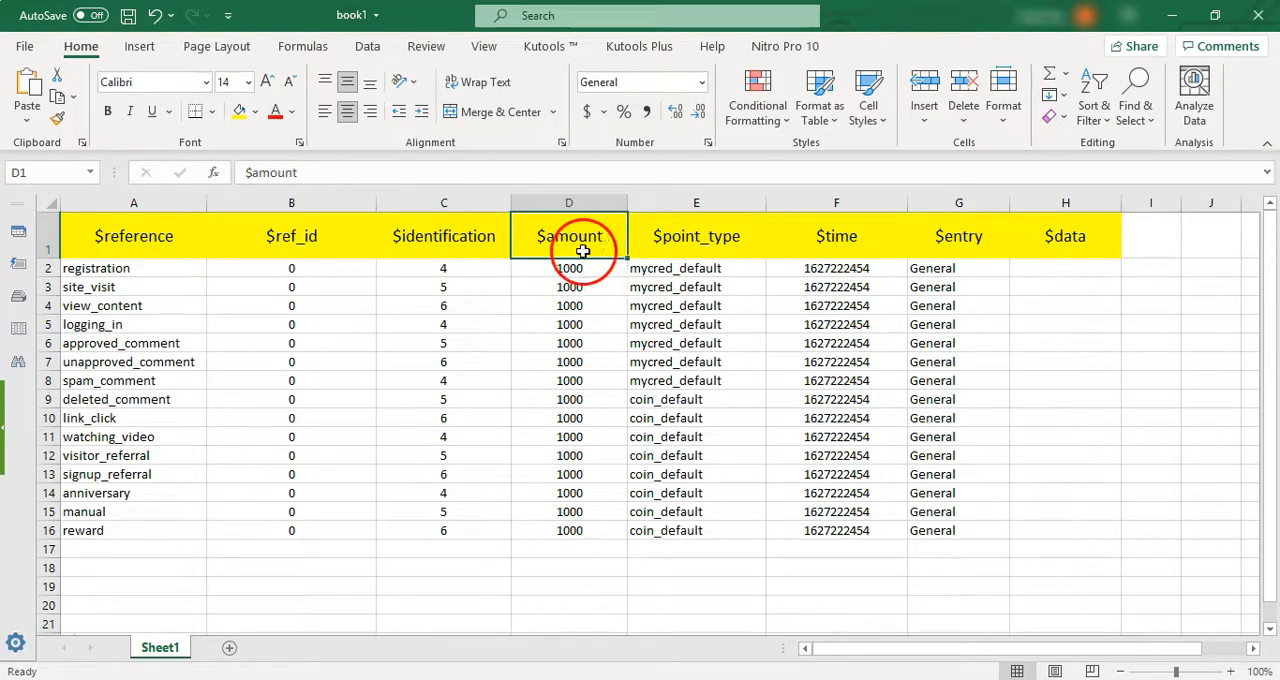
{"action": "left_click", "coordinate": [695, 248]}
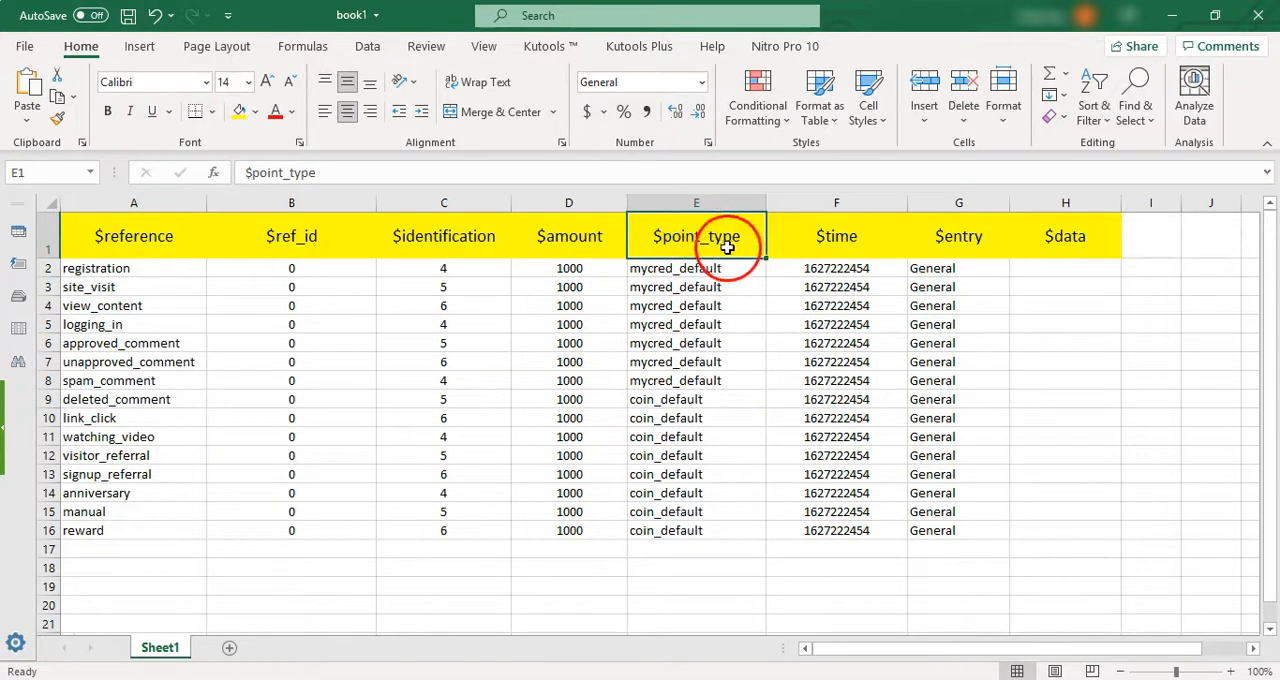
{"action": "left_click", "coordinate": [834, 248]}
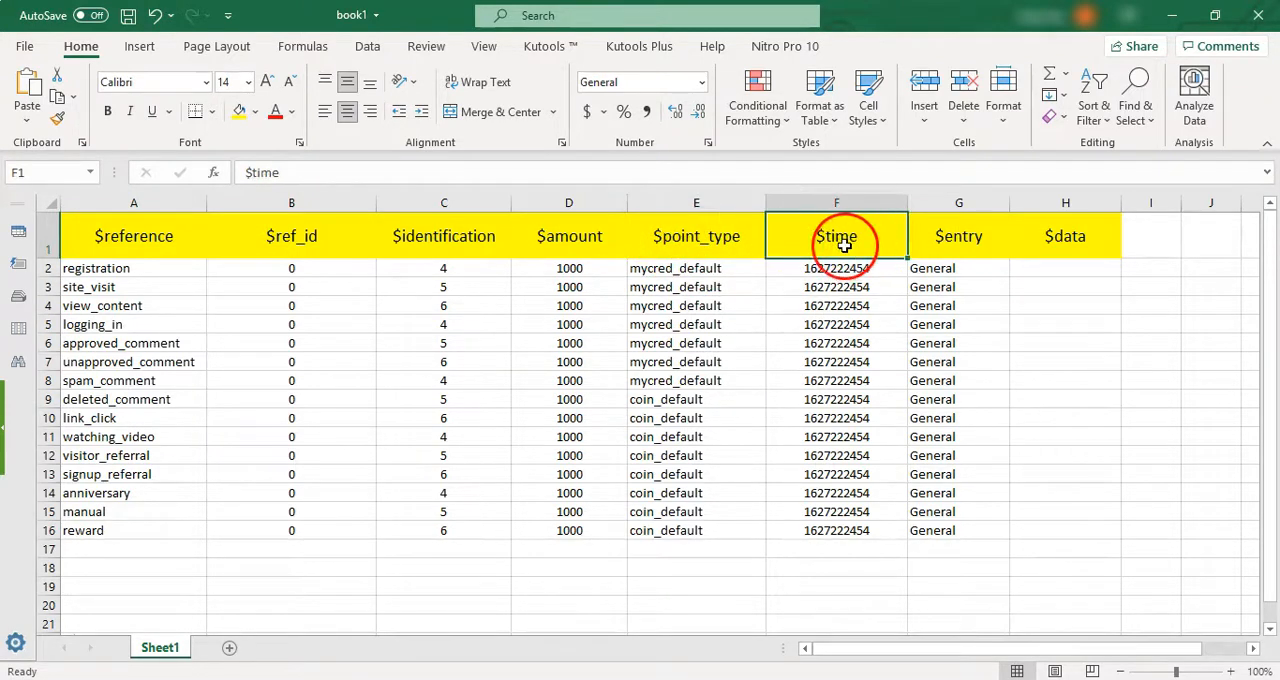
{"action": "left_click", "coordinate": [955, 245]}
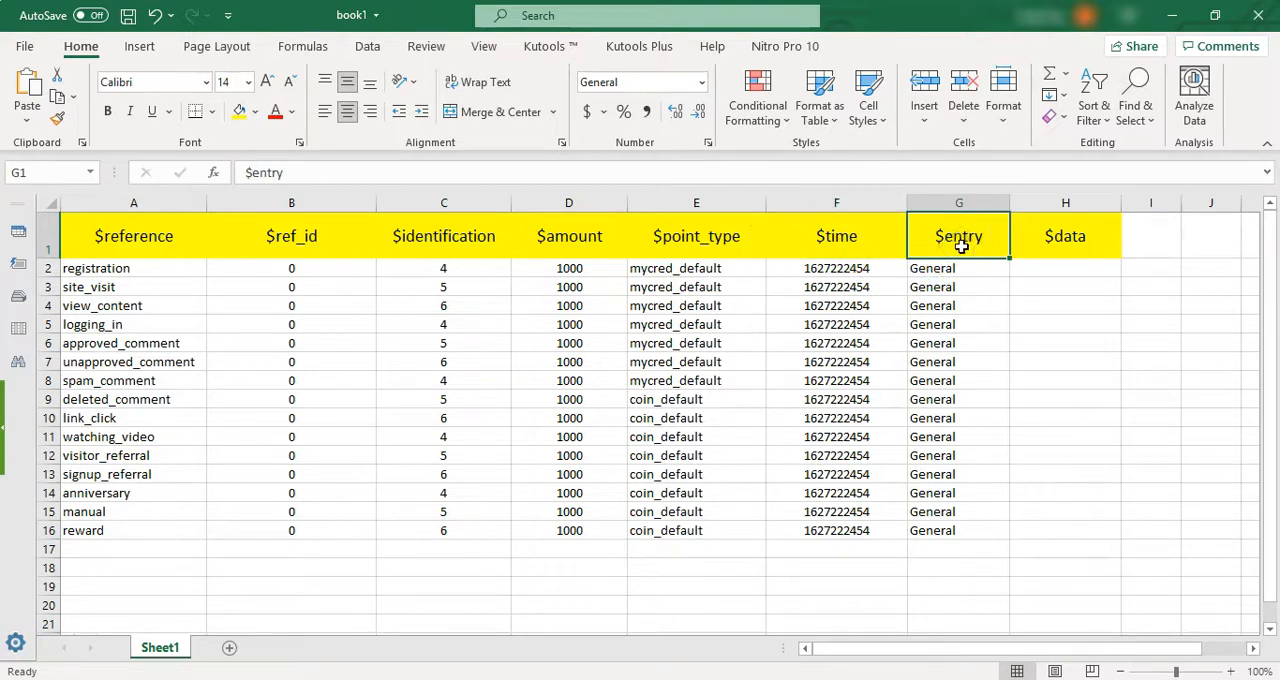
{"action": "left_click", "coordinate": [1046, 238]}
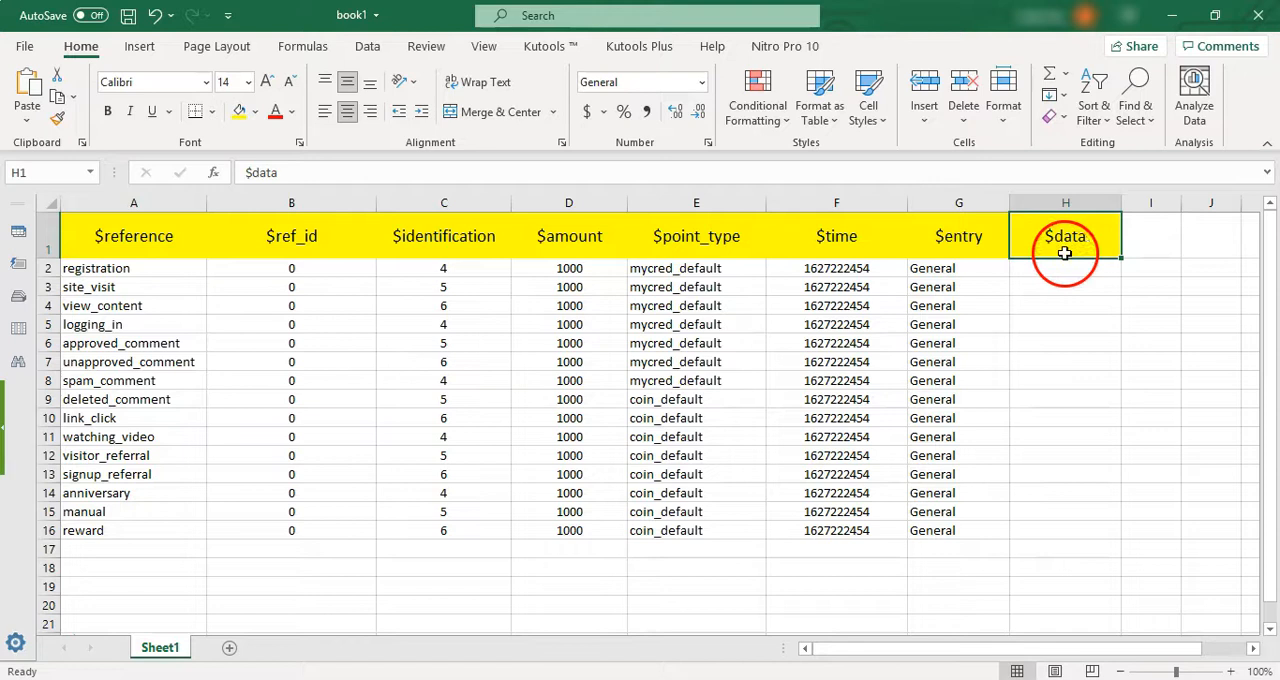
{"action": "left_click", "coordinate": [172, 258]}
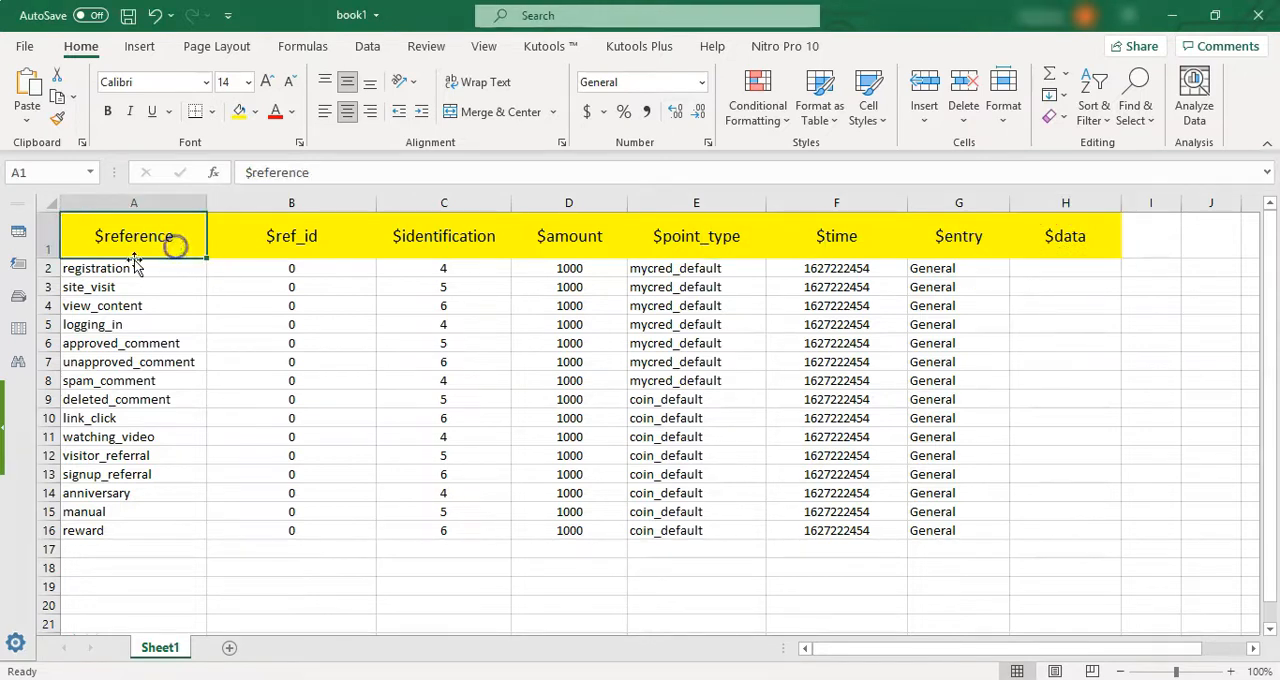
{"action": "left_click_drag", "start_coordinate": [148, 277], "coordinate": [133, 540]}
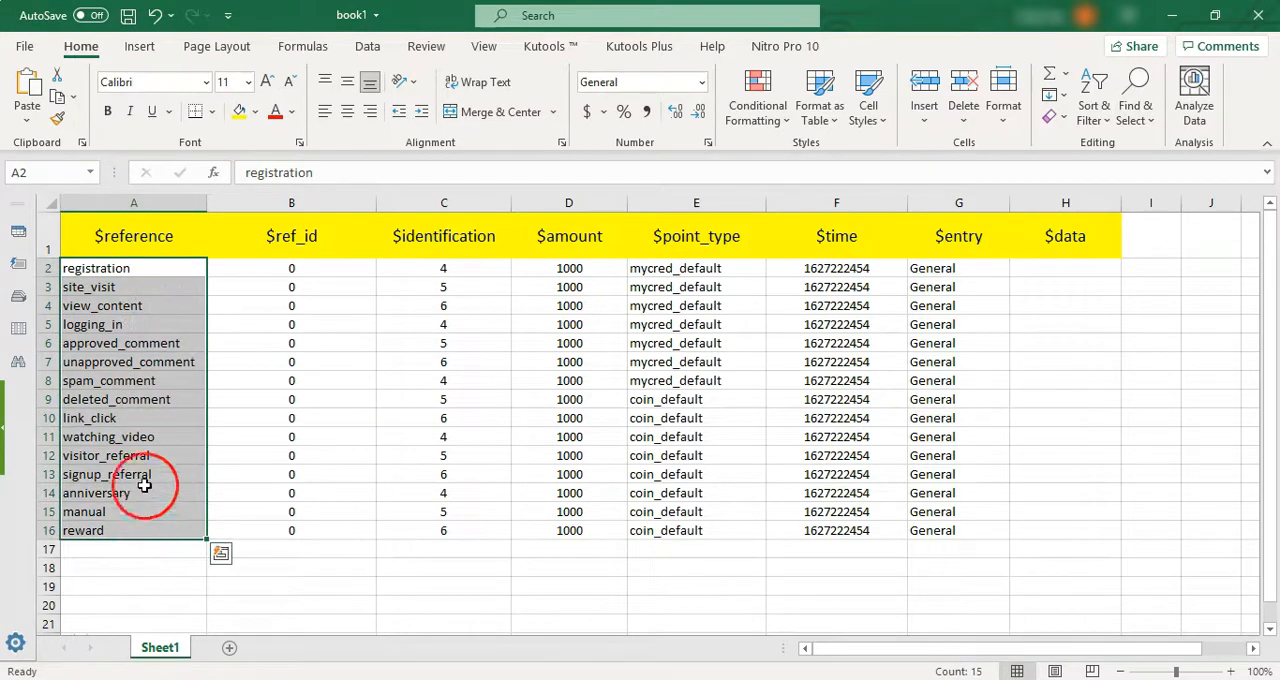
- Set the $ref_id of the registration row to 3 and fill that value down through B16
{"action": "left_click", "coordinate": [335, 252]}
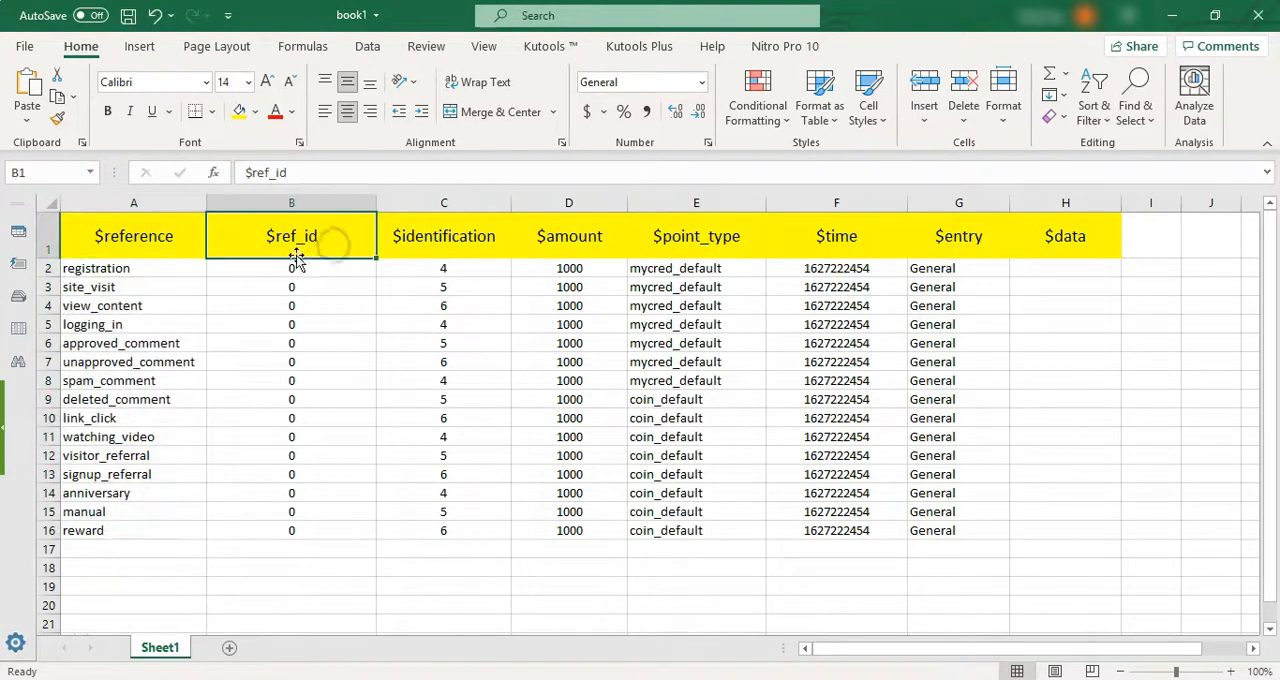
{"action": "left_click_drag", "start_coordinate": [346, 271], "coordinate": [343, 517]}
{"action": "left_click", "coordinate": [305, 270]}
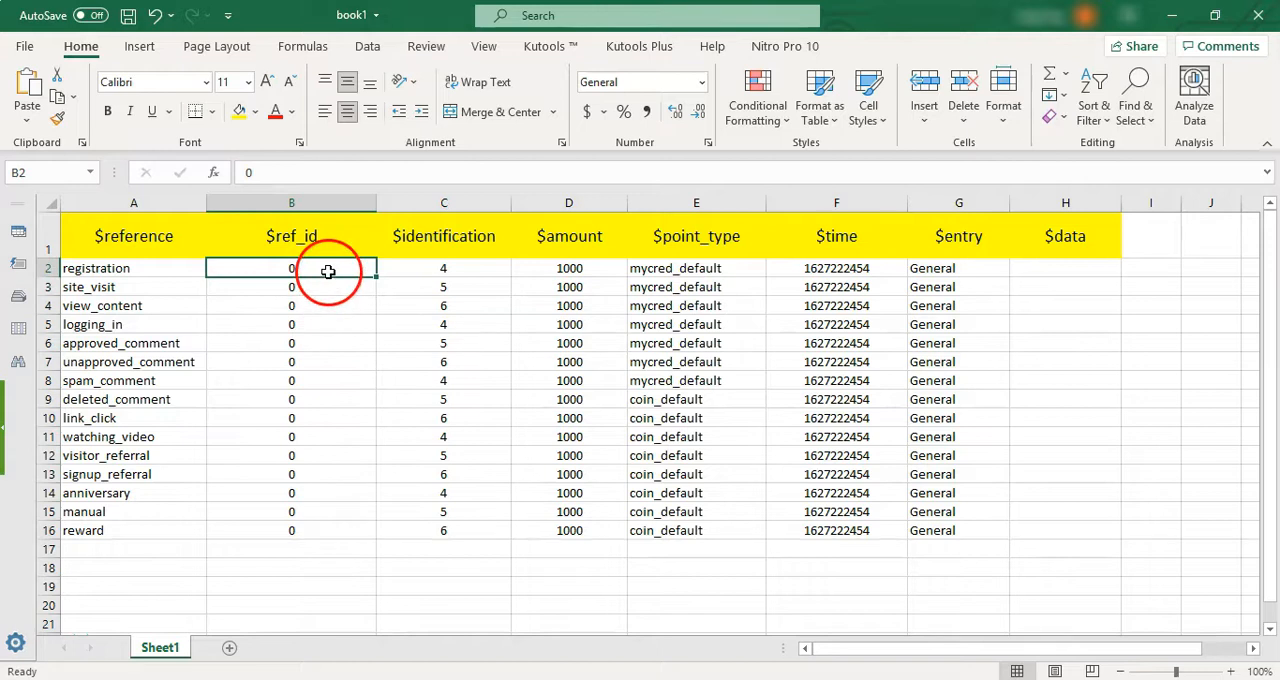
{"action": "type", "text": "3"}
{"action": "left_click", "coordinate": [328, 333]}
{"action": "left_click", "coordinate": [340, 270]}
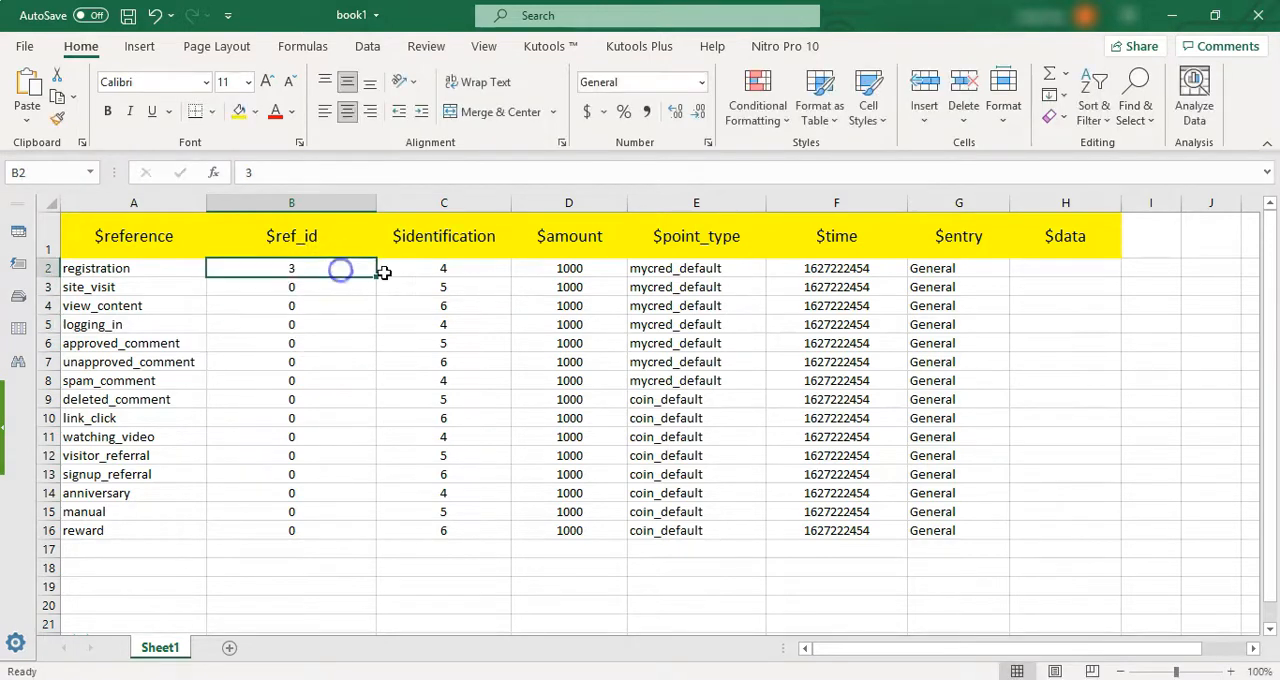
{"action": "left_click_drag", "start_coordinate": [380, 277], "coordinate": [331, 538]}
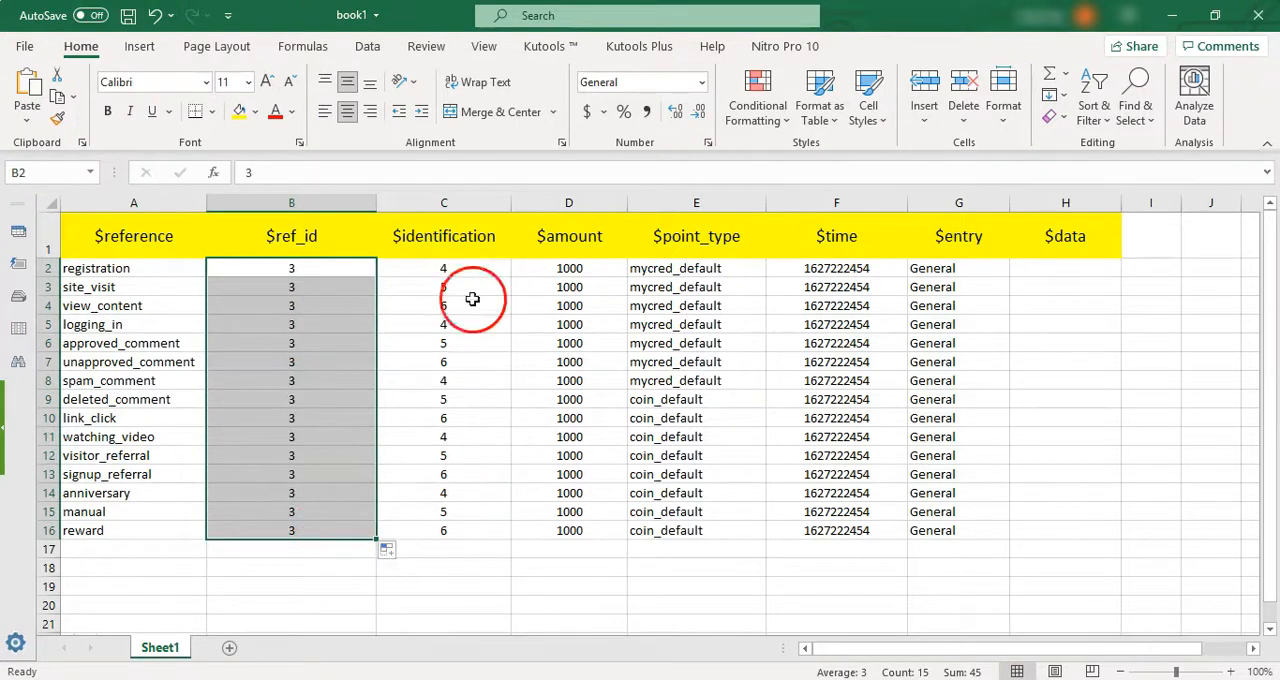
- Review the $identification values, and set the $amount to 2000 for registration and 3000 for unapproved_comment
{"action": "left_click", "coordinate": [459, 250]}
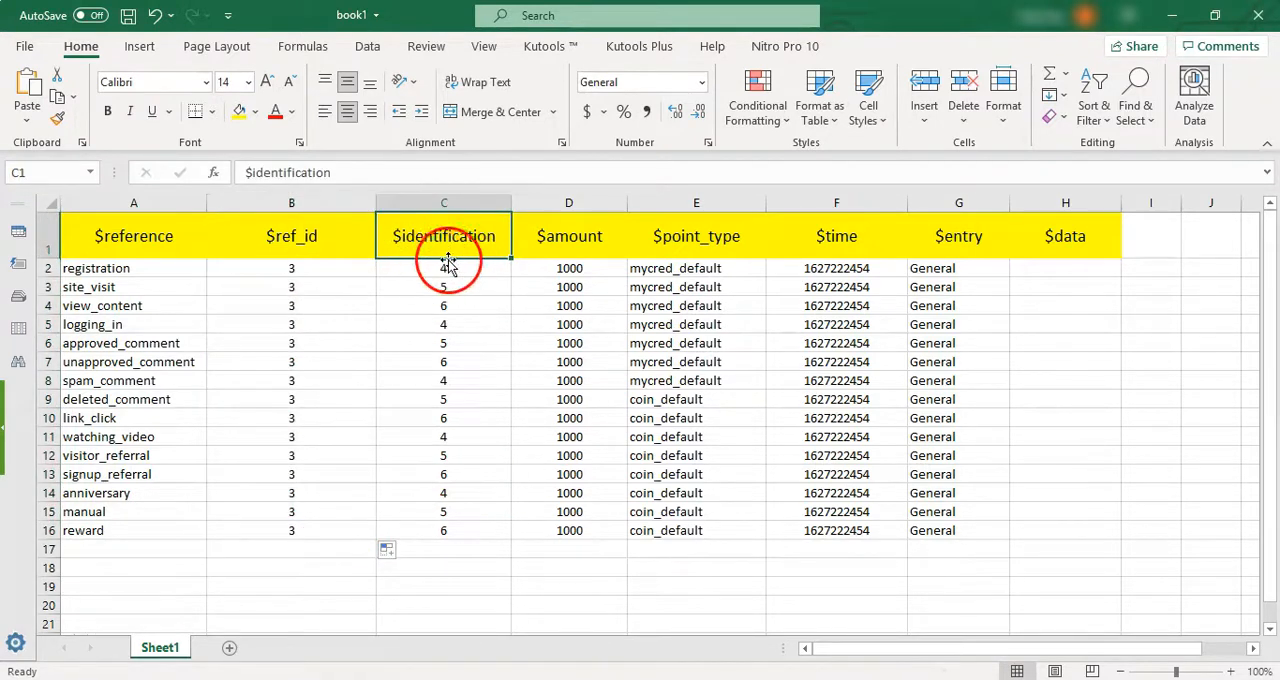
{"action": "left_click_drag", "start_coordinate": [477, 276], "coordinate": [457, 551]}
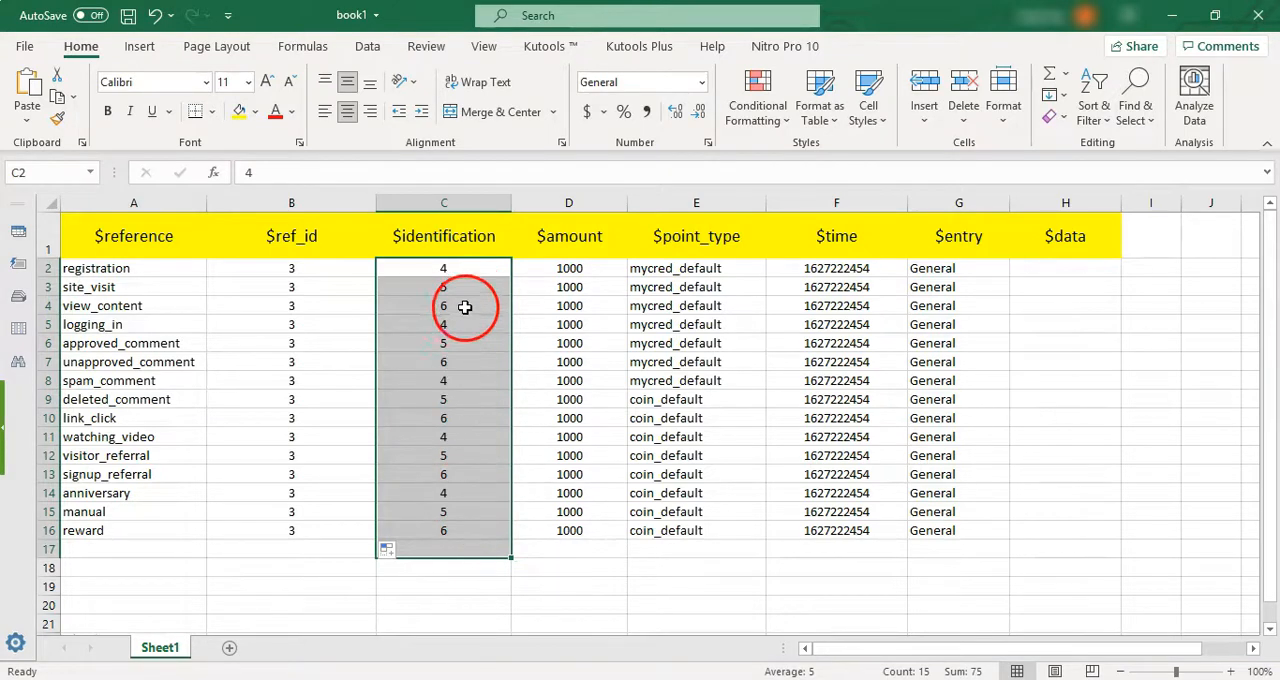
{"action": "left_click", "coordinate": [590, 246]}
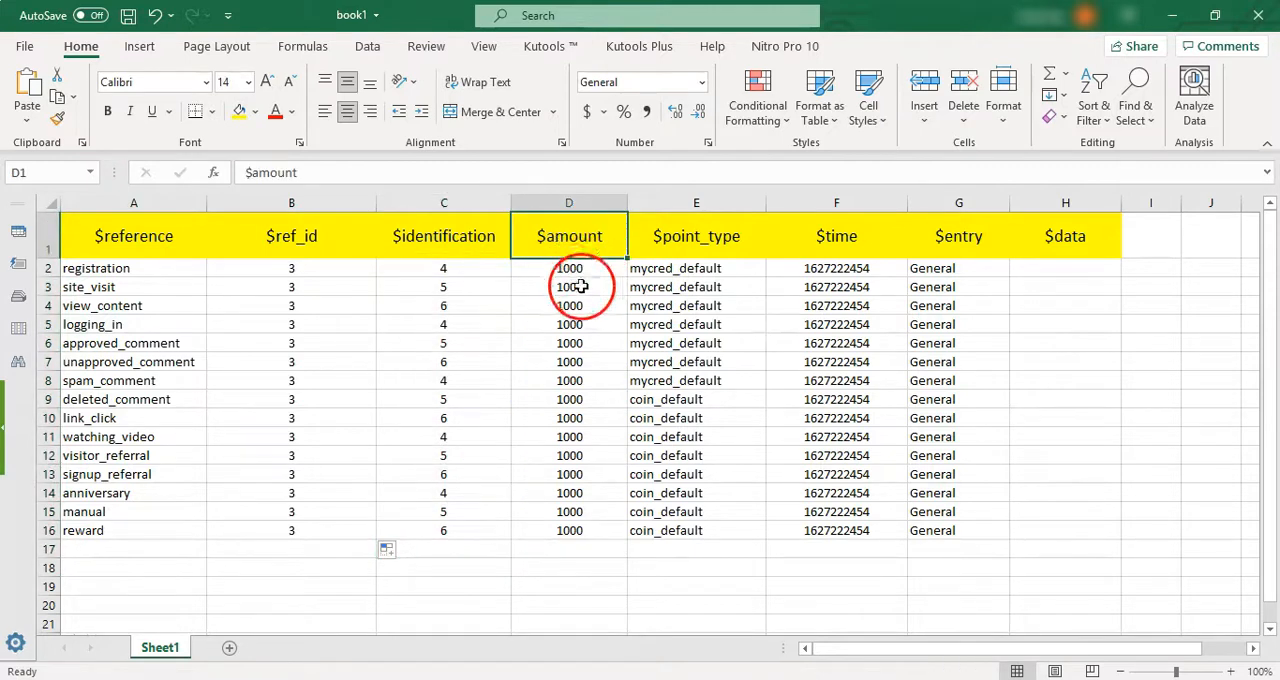
{"action": "left_click", "coordinate": [571, 269]}
{"action": "type", "text": "2"}
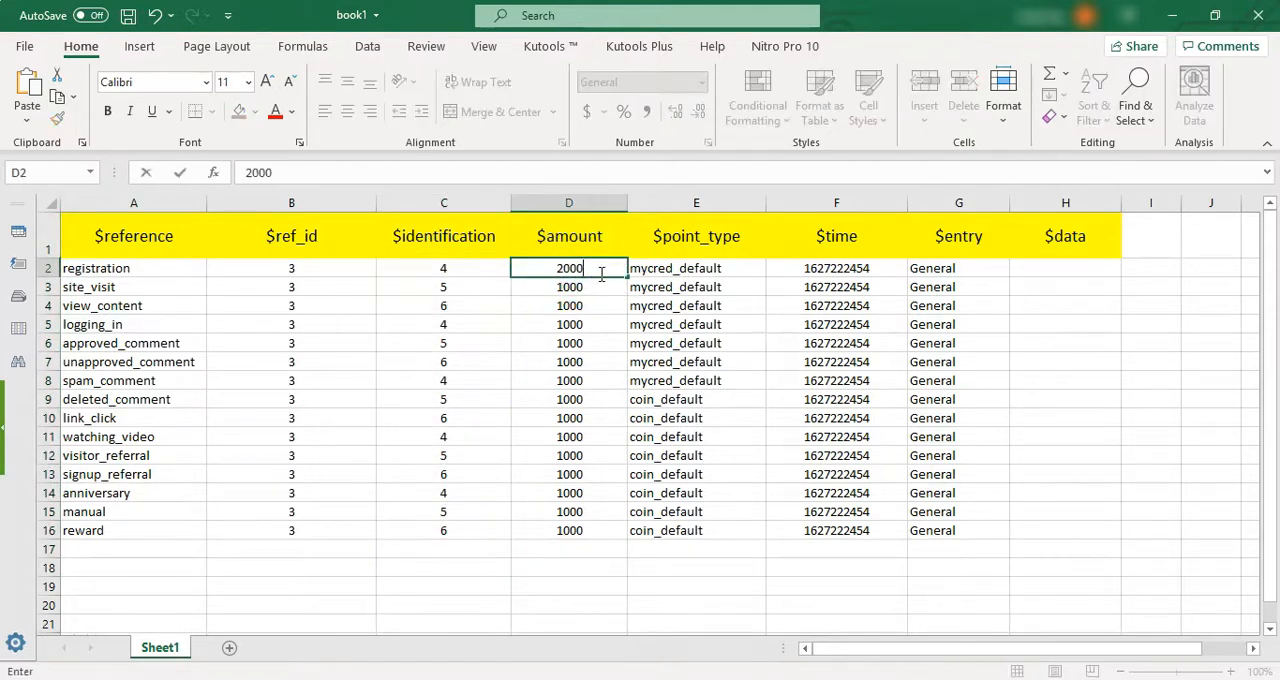
{"action": "key", "text": "Return"}
{"action": "left_click", "coordinate": [588, 362]}
{"action": "type", "text": "300"}
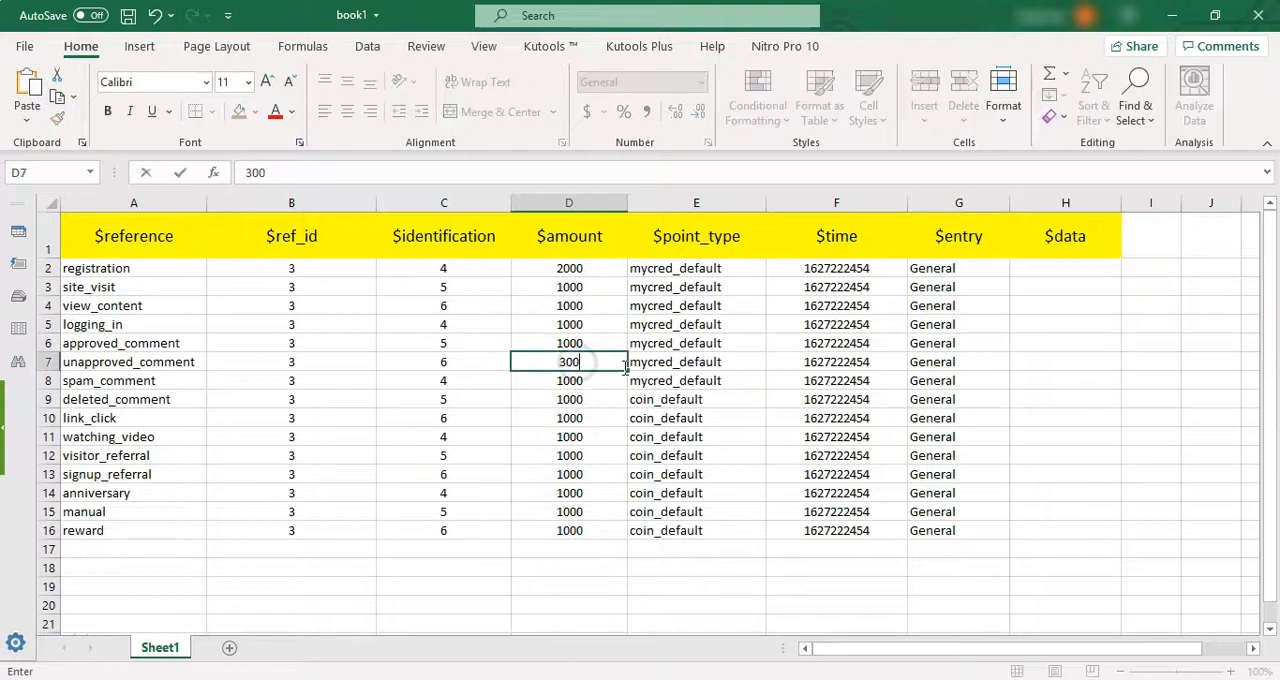
- Set the $amount to 2500 for watching_video and 4000 for manual
{"action": "left_click", "coordinate": [590, 437]}
{"action": "type", "text": "25"}
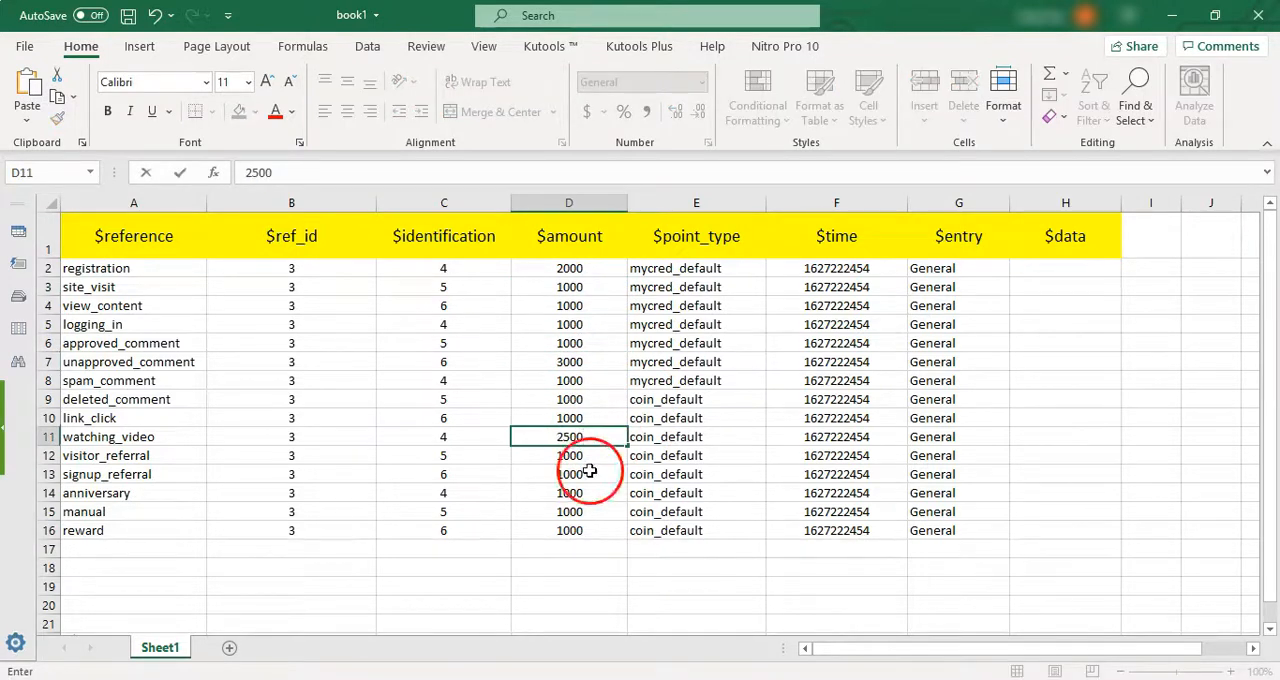
{"action": "left_click", "coordinate": [583, 511]}
{"action": "type", "text": "4000"}
{"action": "left_click", "coordinate": [657, 511]}
{"action": "left_click_drag", "start_coordinate": [583, 281], "coordinate": [611, 543]}
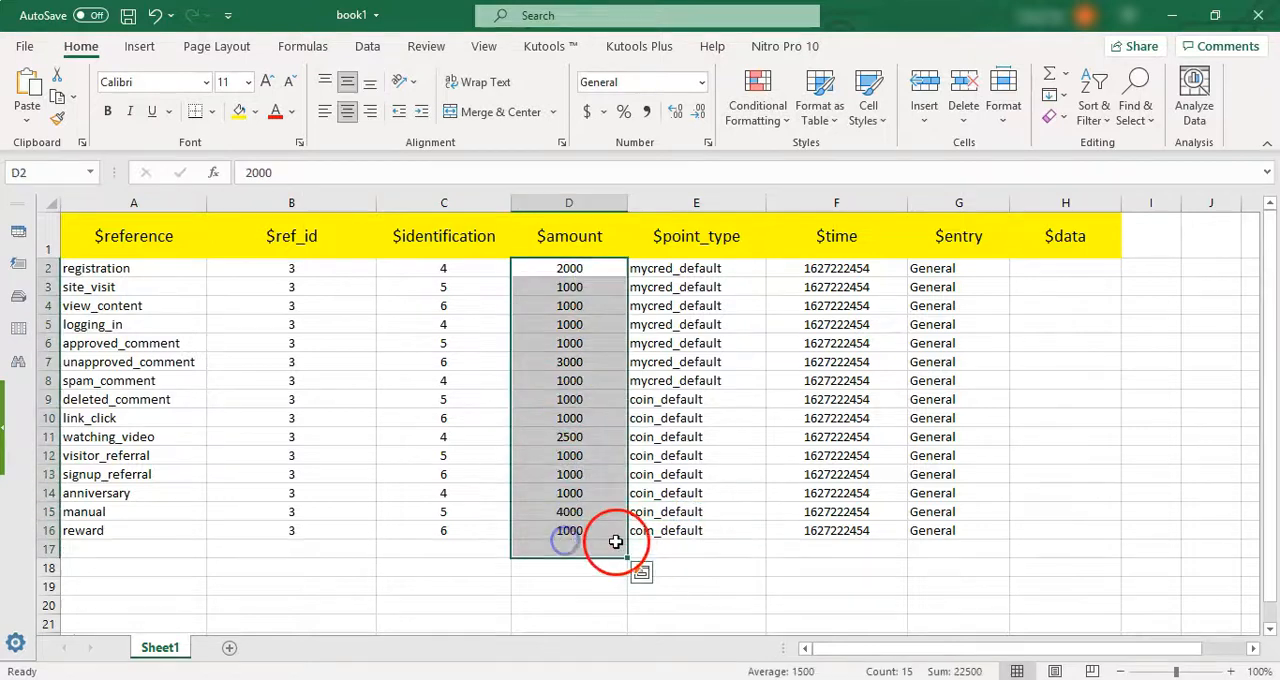
{"action": "left_click", "coordinate": [715, 245]}
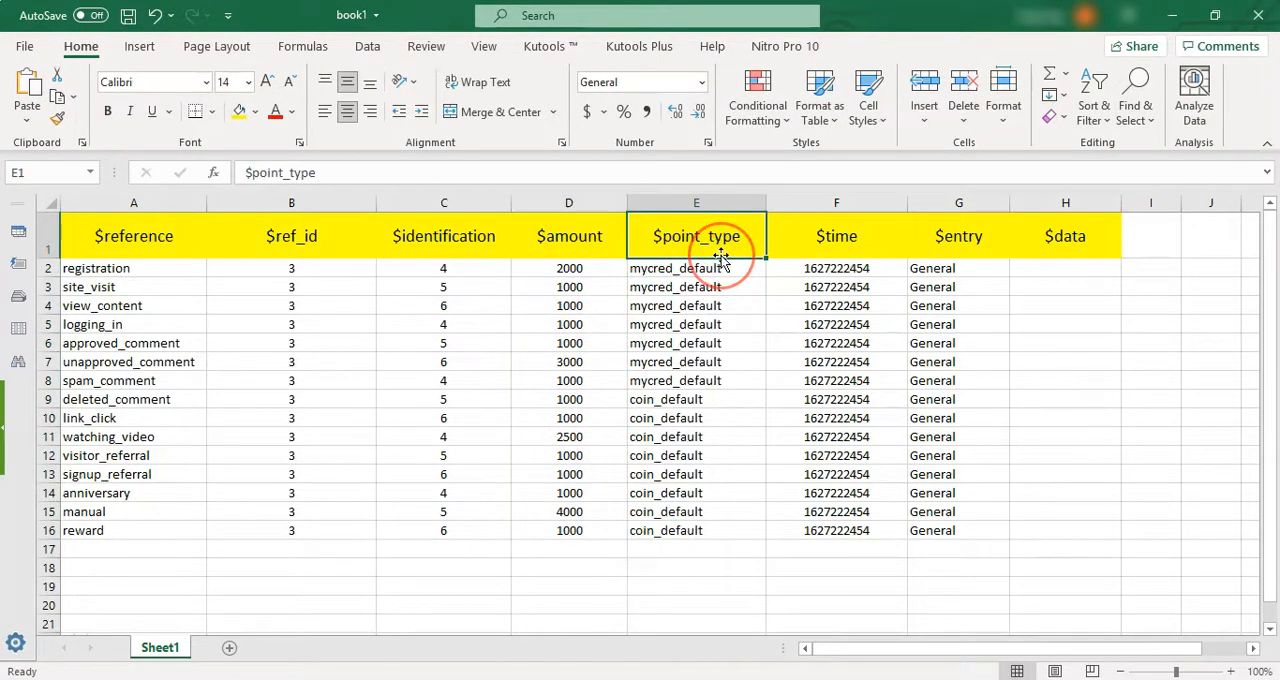
{"action": "left_click_drag", "start_coordinate": [738, 275], "coordinate": [723, 531]}
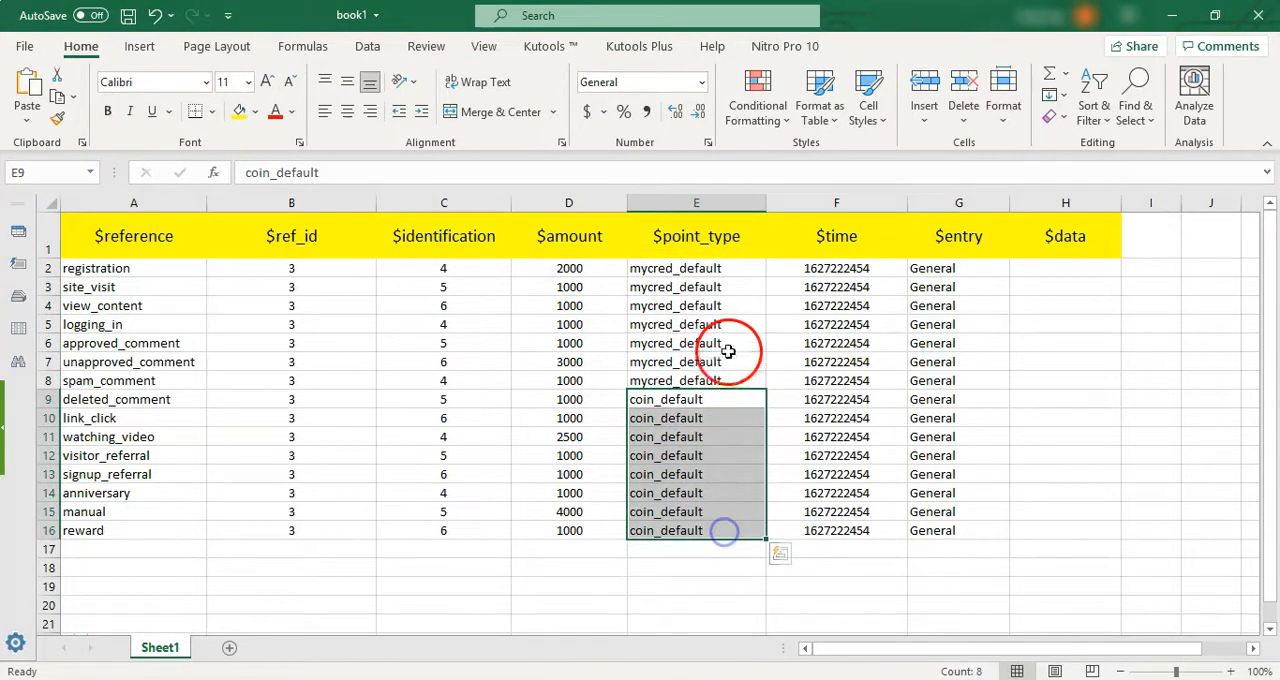
{"action": "left_click", "coordinate": [838, 245]}
{"action": "left_click_drag", "start_coordinate": [857, 270], "coordinate": [861, 521]}
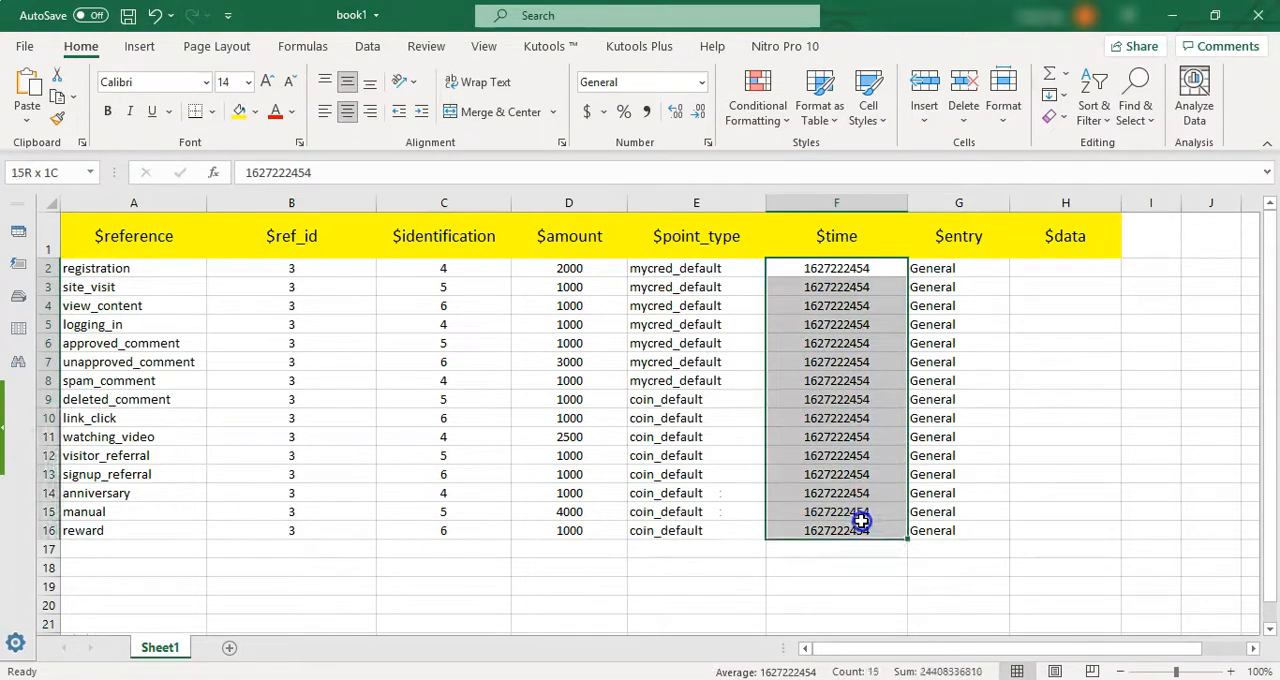
{"action": "left_click", "coordinate": [797, 679]}
{"action": "left_click", "coordinate": [380, 17]}
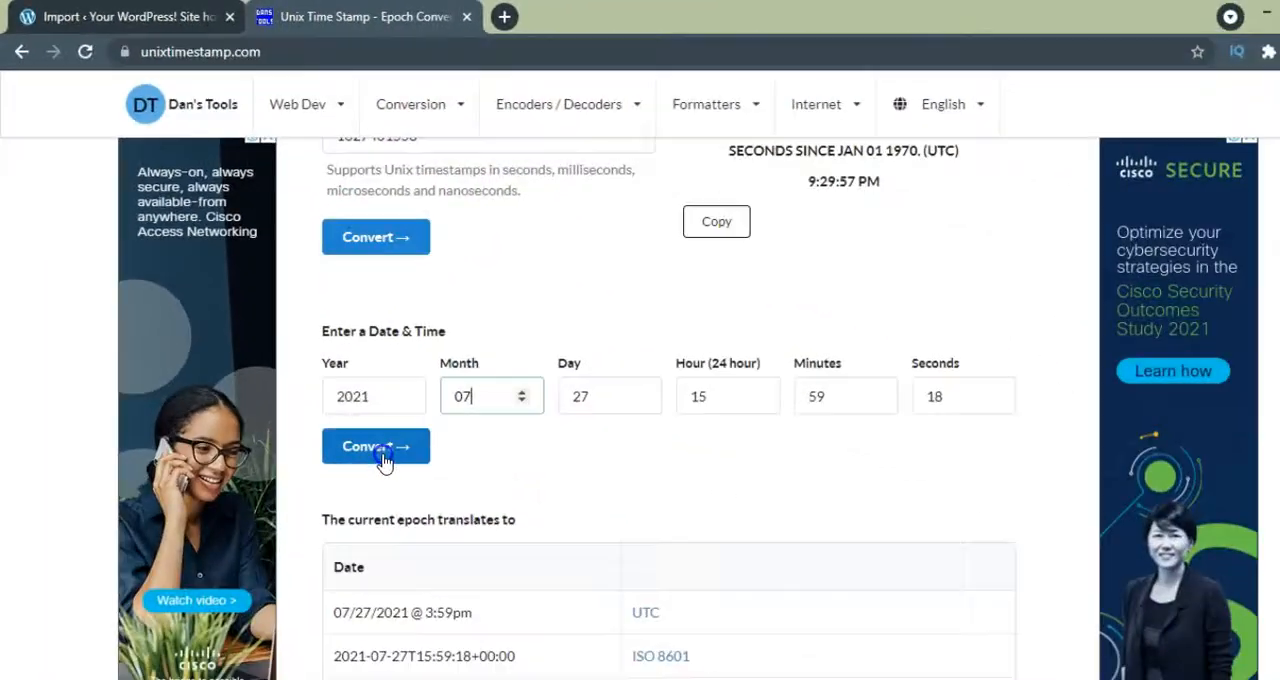
{"action": "left_click", "coordinate": [366, 428]}
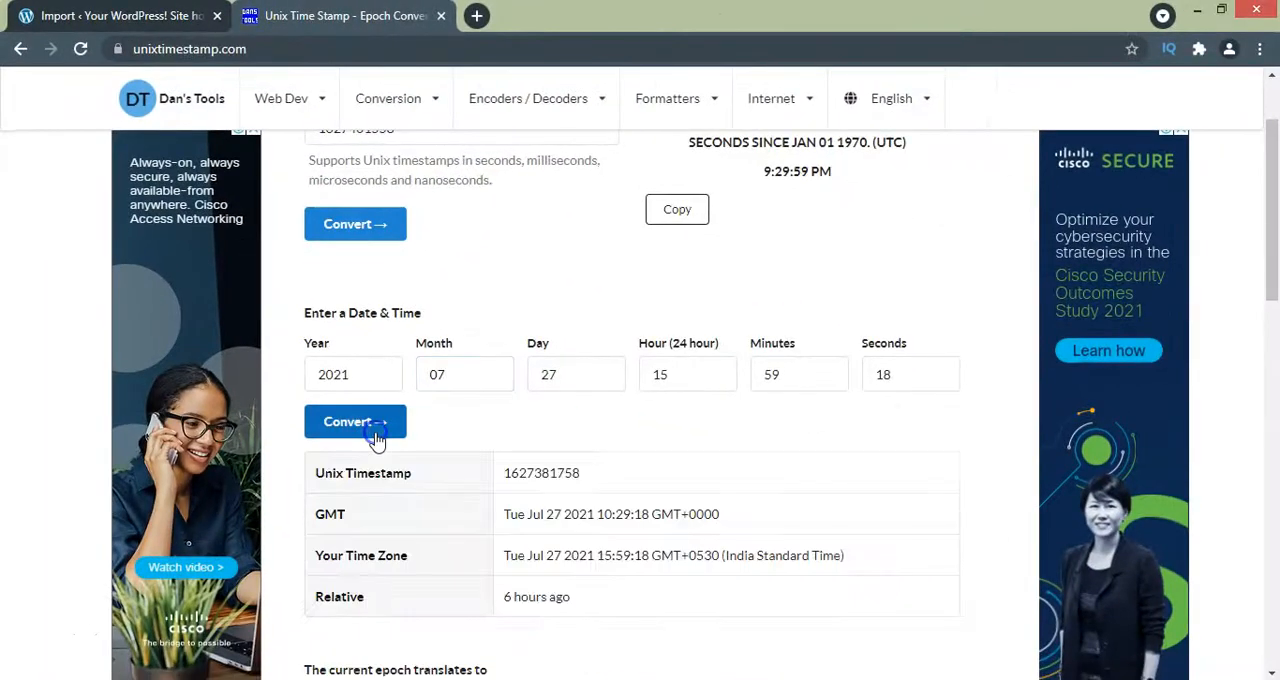
{"action": "left_click_drag", "start_coordinate": [596, 498], "coordinate": [530, 478]}
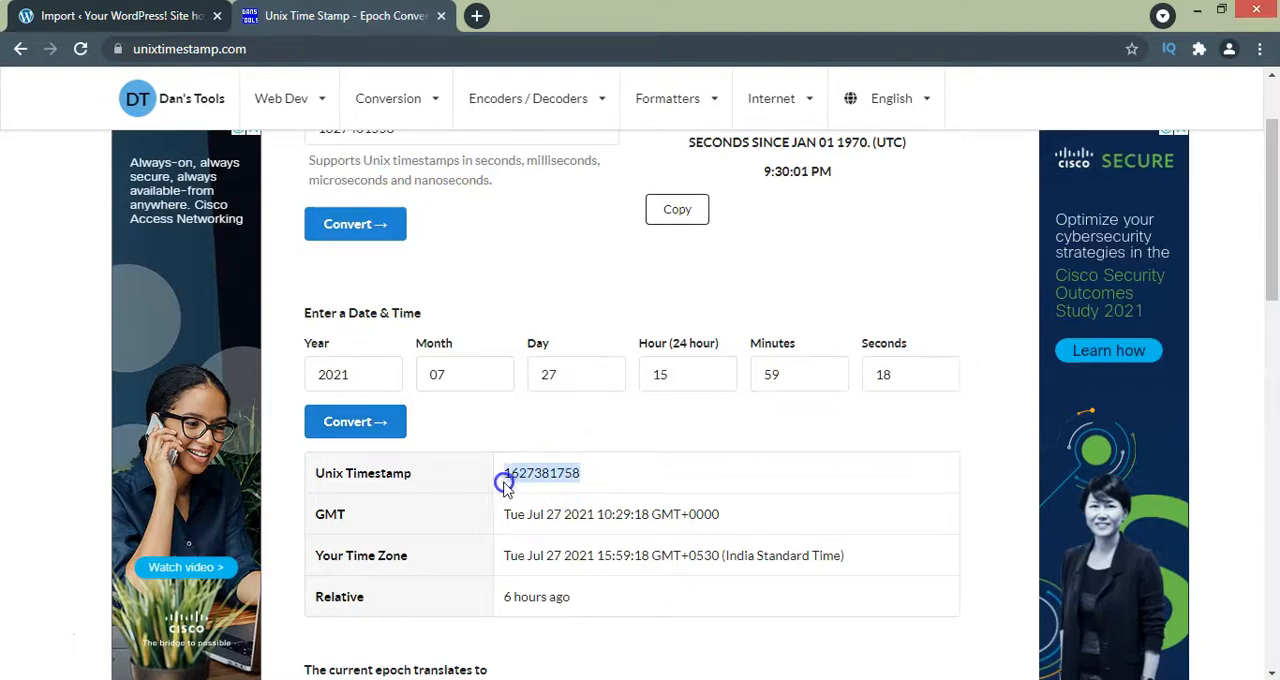
{"action": "key", "text": "alt+Tab"}
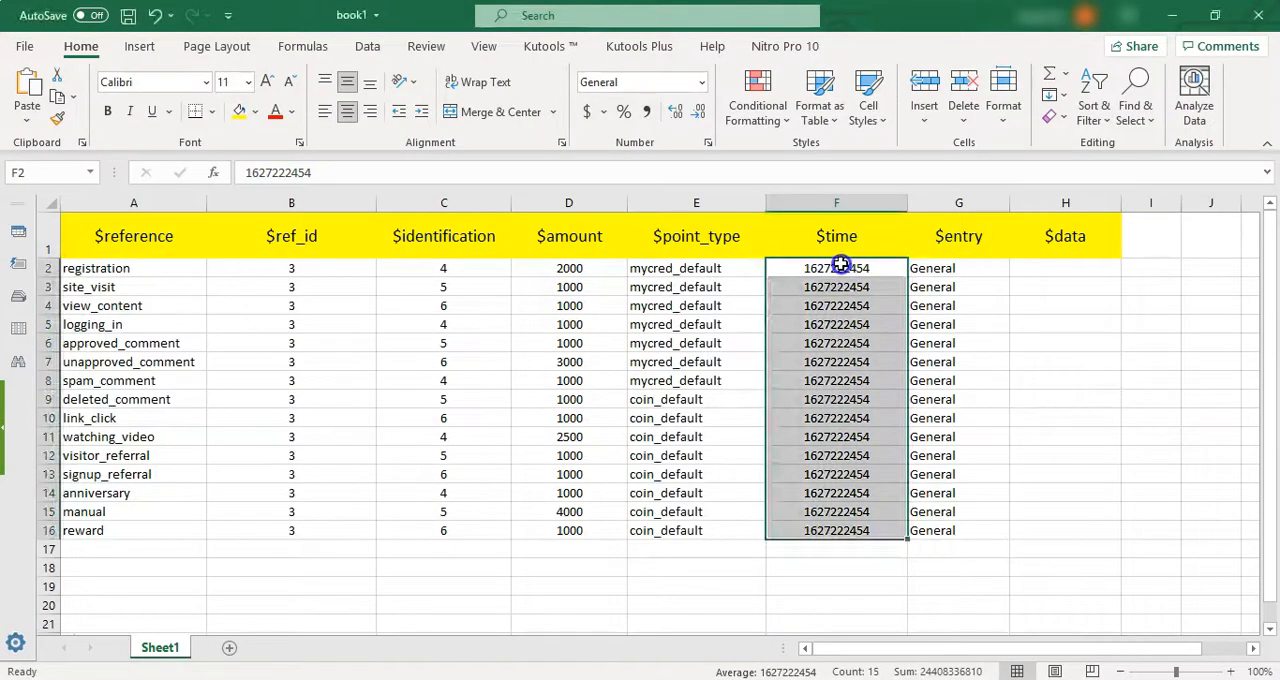
{"action": "double_click", "coordinate": [842, 266]}
{"action": "left_click_drag", "start_coordinate": [884, 266], "coordinate": [777, 263]}
{"action": "key", "text": "ctrl+v"}
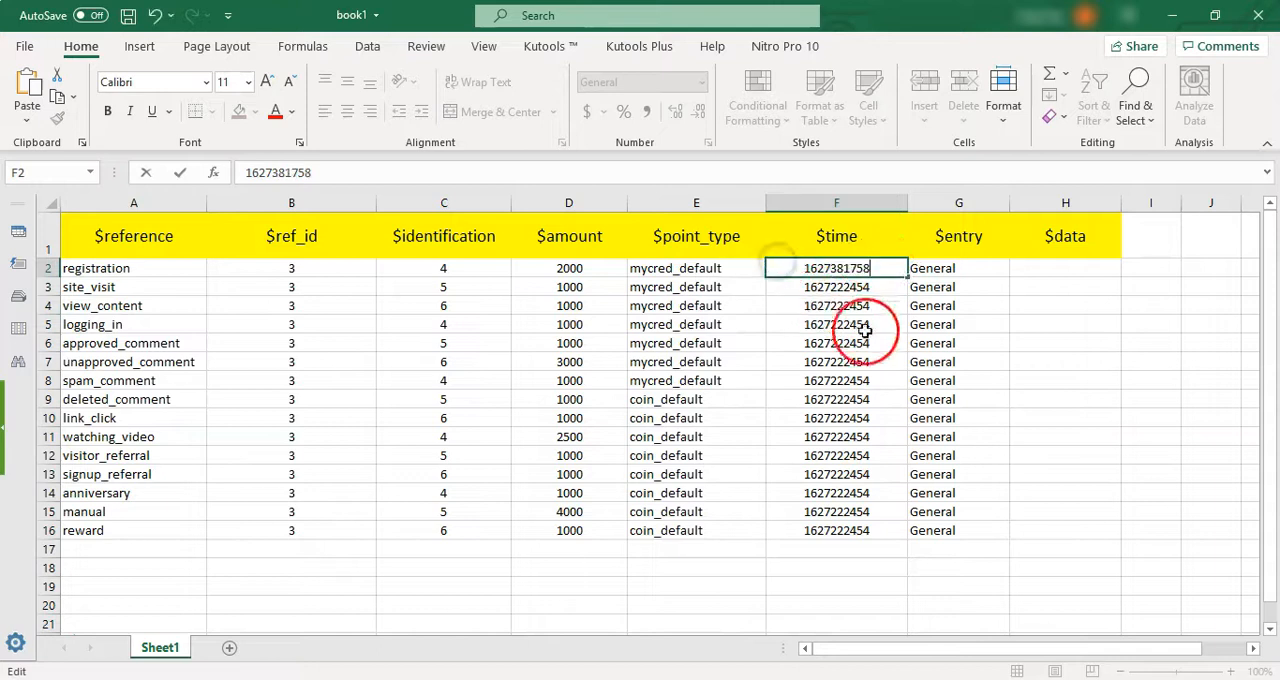
{"action": "left_click", "coordinate": [865, 328]}
{"action": "left_click", "coordinate": [871, 272]}
{"action": "left_click_drag", "start_coordinate": [907, 275], "coordinate": [885, 538]}
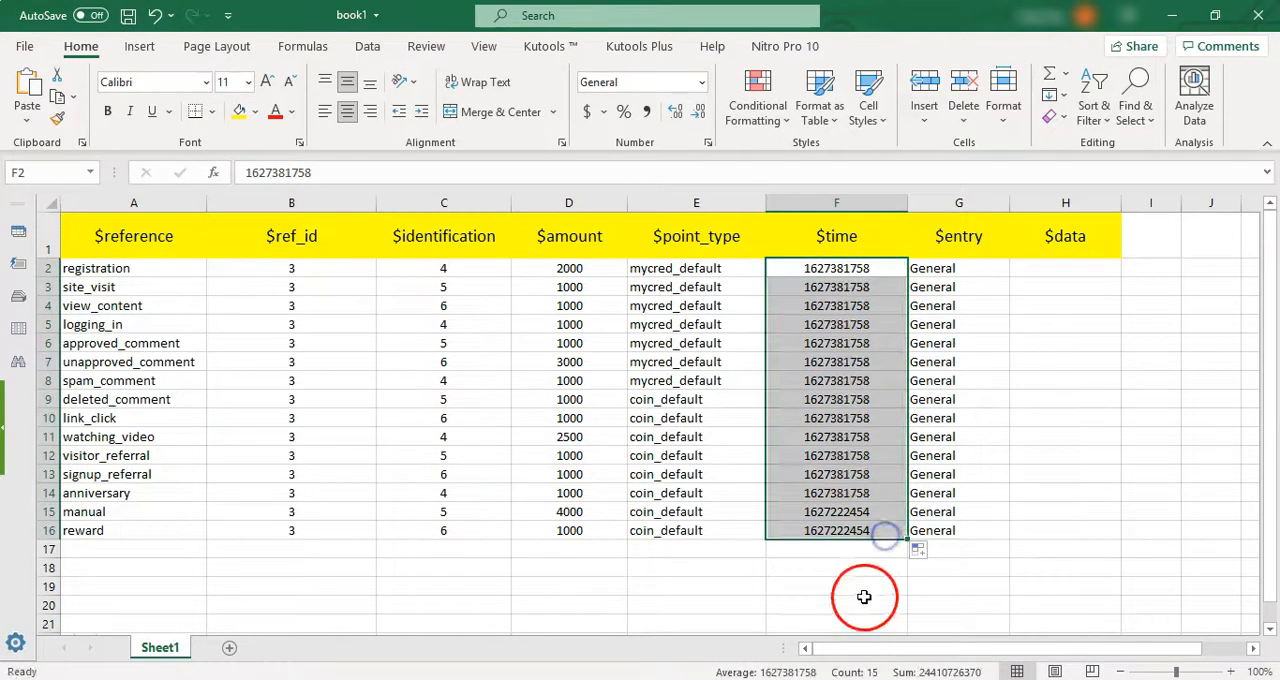
- Review the $entry column's values and the empty $data column for the log entries
{"action": "left_click", "coordinate": [968, 246]}
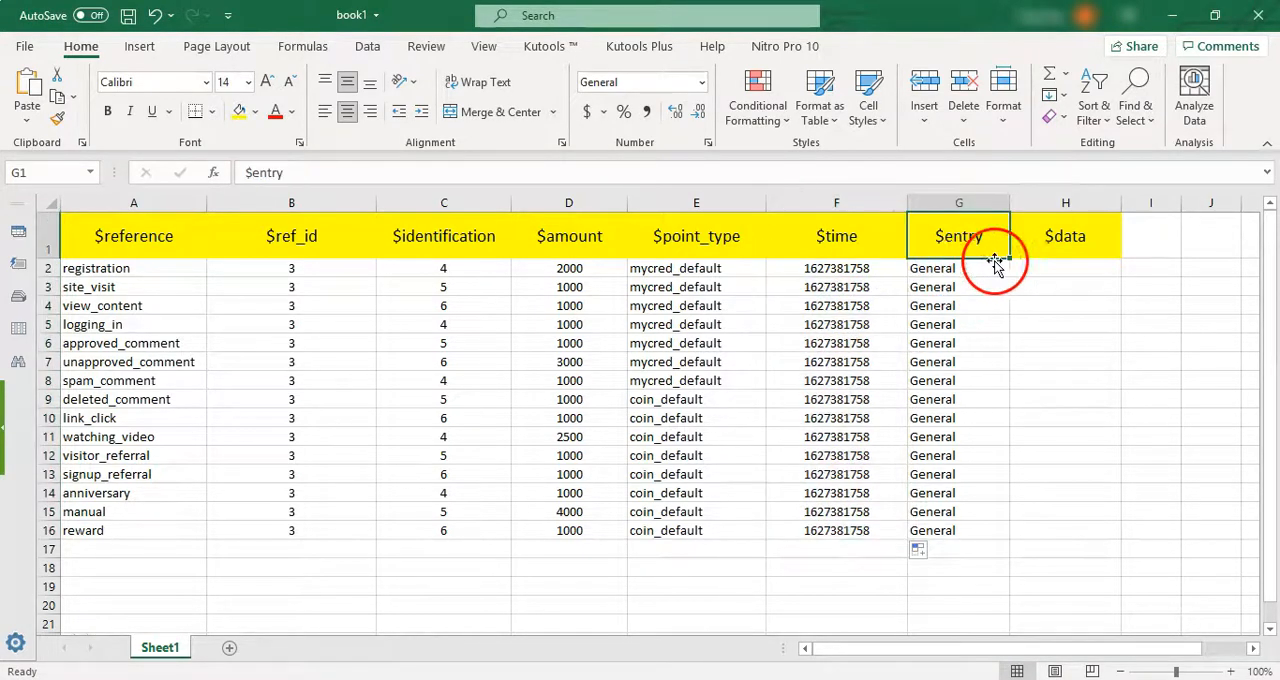
{"action": "left_click_drag", "start_coordinate": [980, 274], "coordinate": [992, 530]}
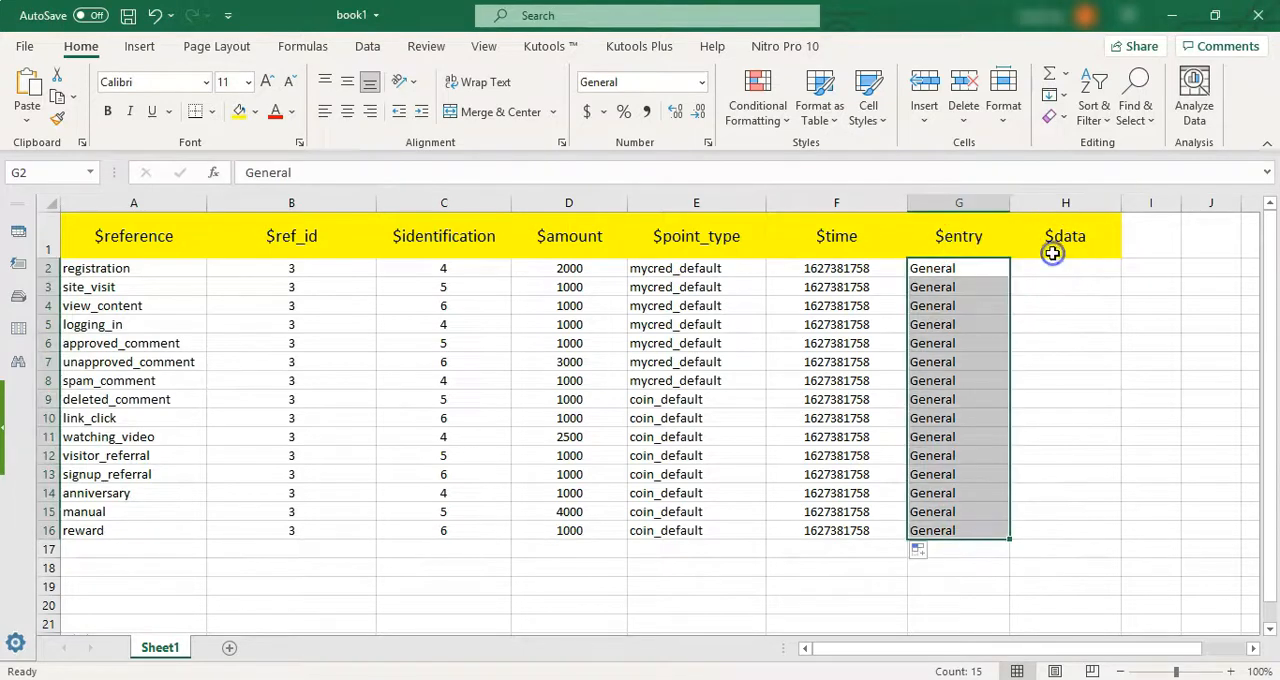
{"action": "left_click", "coordinate": [1070, 254]}
{"action": "left_click_drag", "start_coordinate": [1050, 270], "coordinate": [1050, 548]}
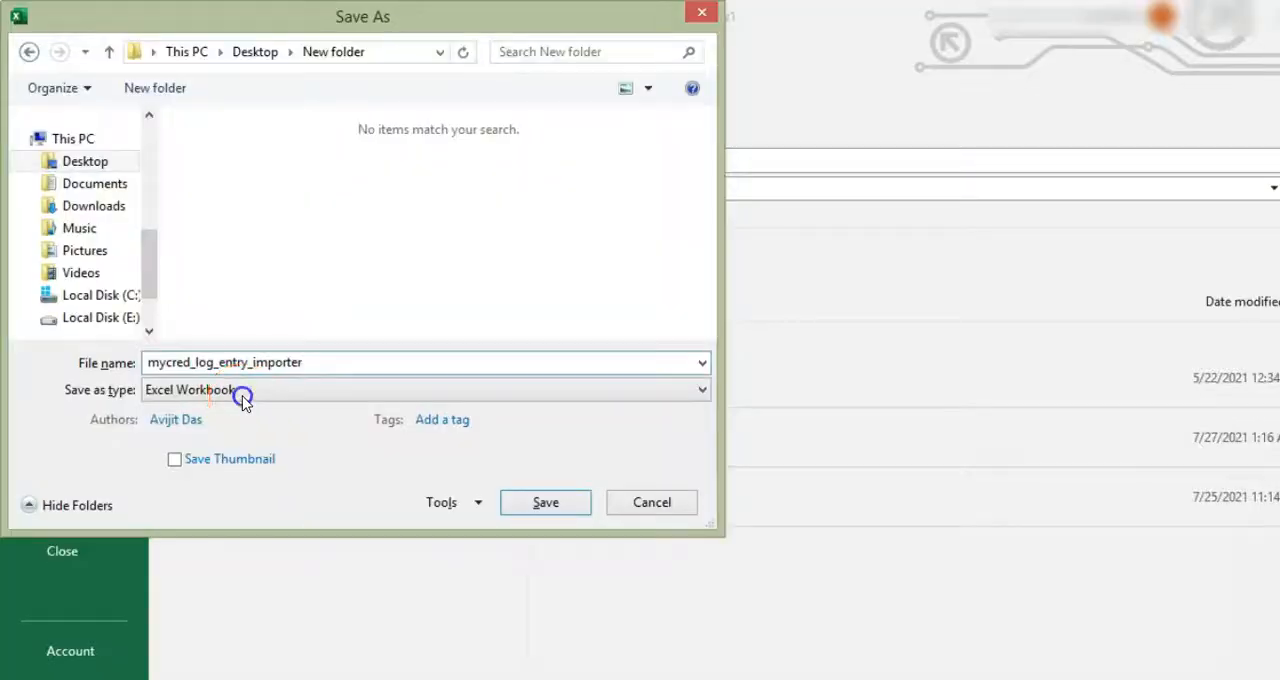
- Save the workbook as mycred_log_entry_importer in the Desktop's New folder, in CSV UTF-8 (Comma delimited) format
{"action": "left_click", "coordinate": [243, 395]}
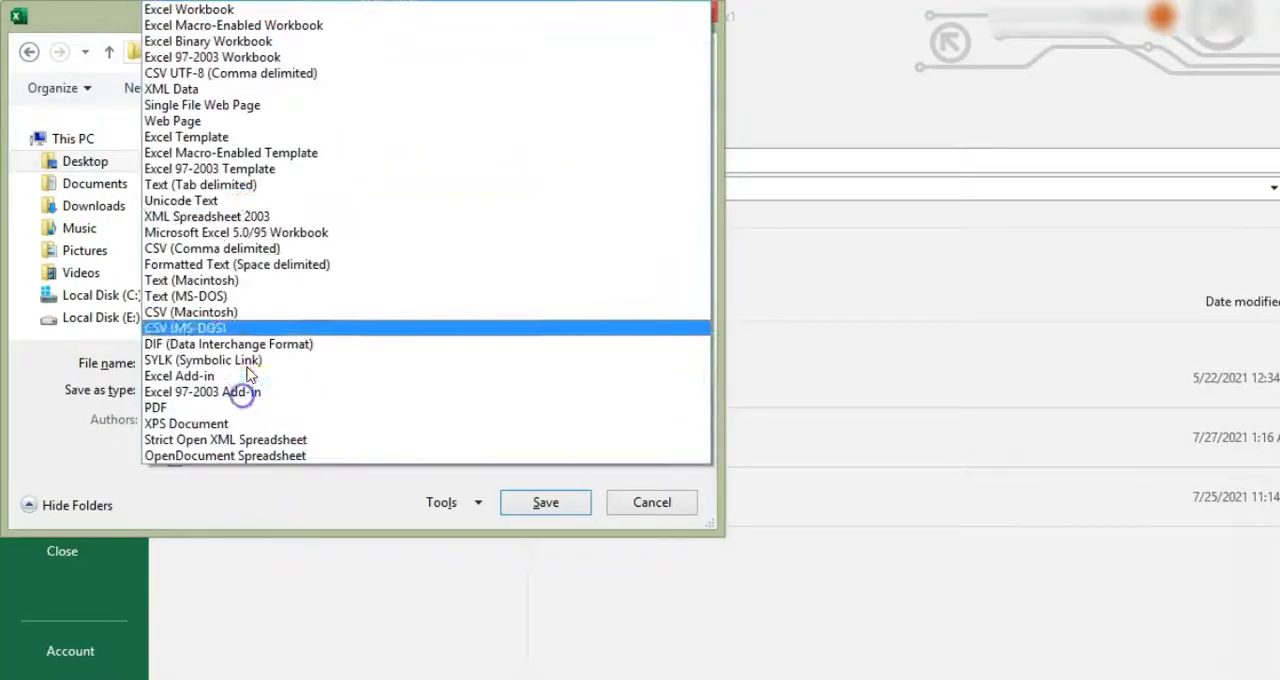
{"action": "left_click", "coordinate": [240, 88]}
{"action": "left_click", "coordinate": [214, 418]}
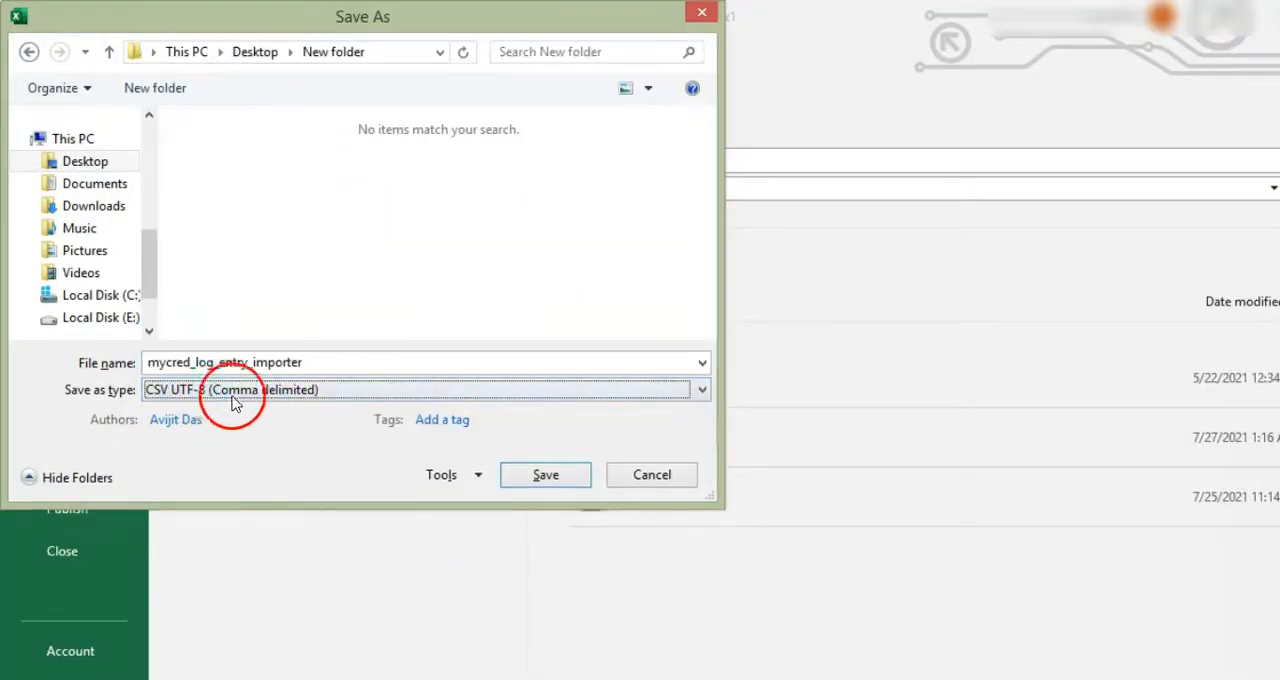
{"action": "left_click", "coordinate": [541, 480]}
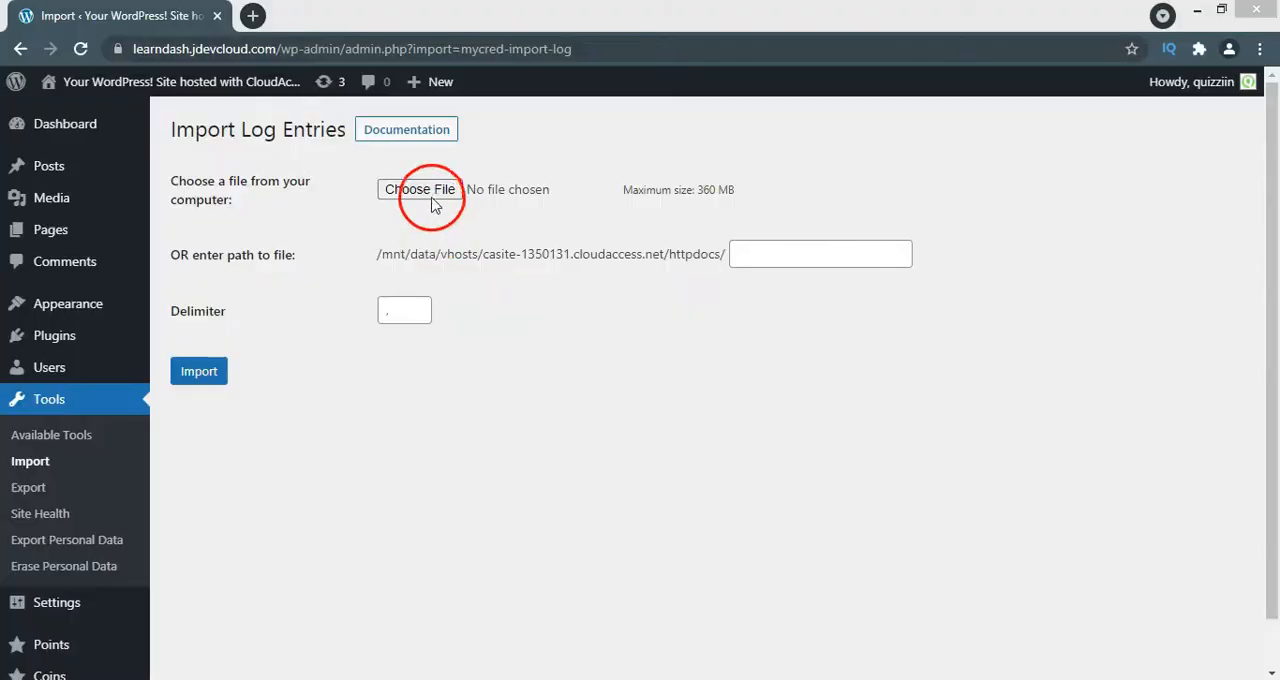
- Switch to the WordPress Import Log Entries page in the browser, choose mycred_log_entry_importer.csv from the computer, and import it
{"action": "left_click", "coordinate": [433, 204]}
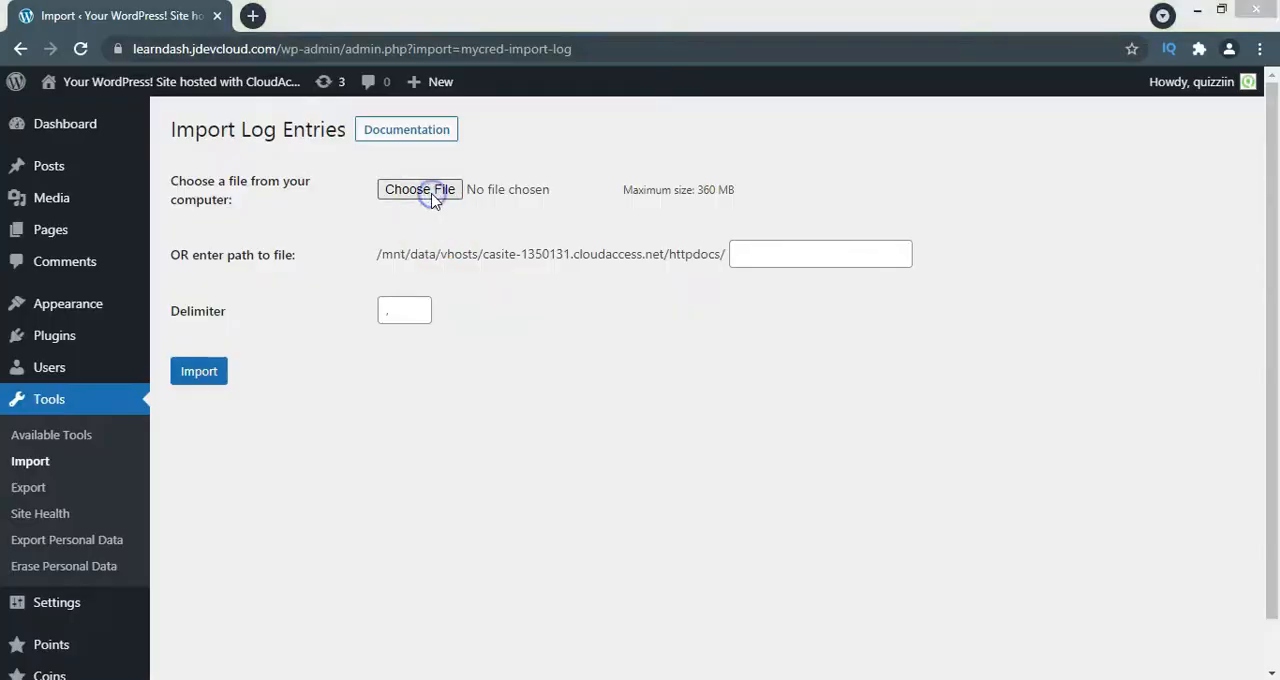
{"action": "left_click", "coordinate": [305, 185]}
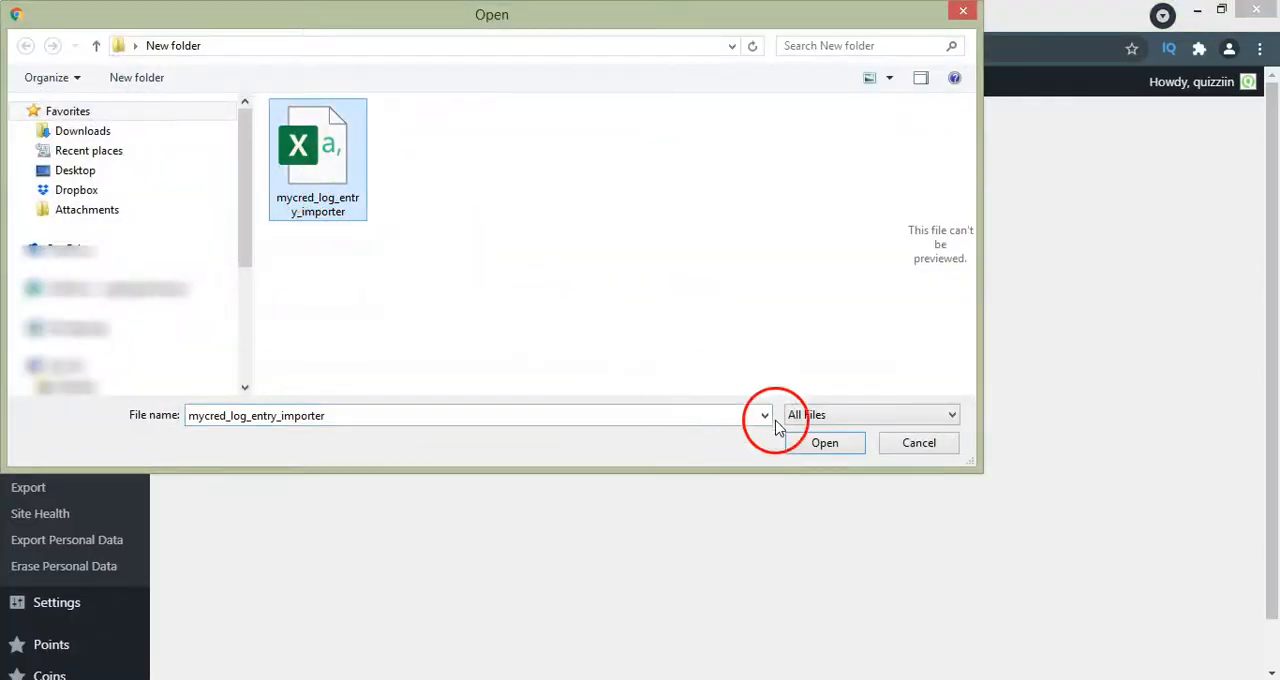
{"action": "left_click", "coordinate": [805, 443]}
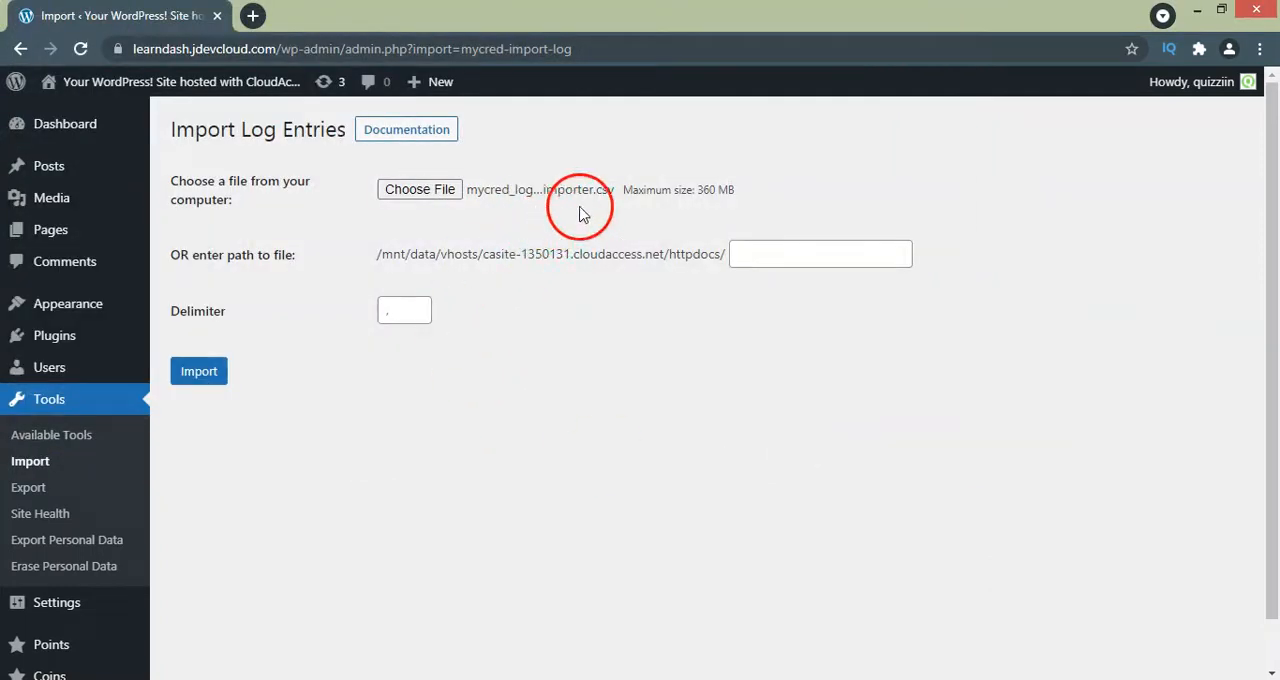
{"action": "left_click", "coordinate": [203, 373]}
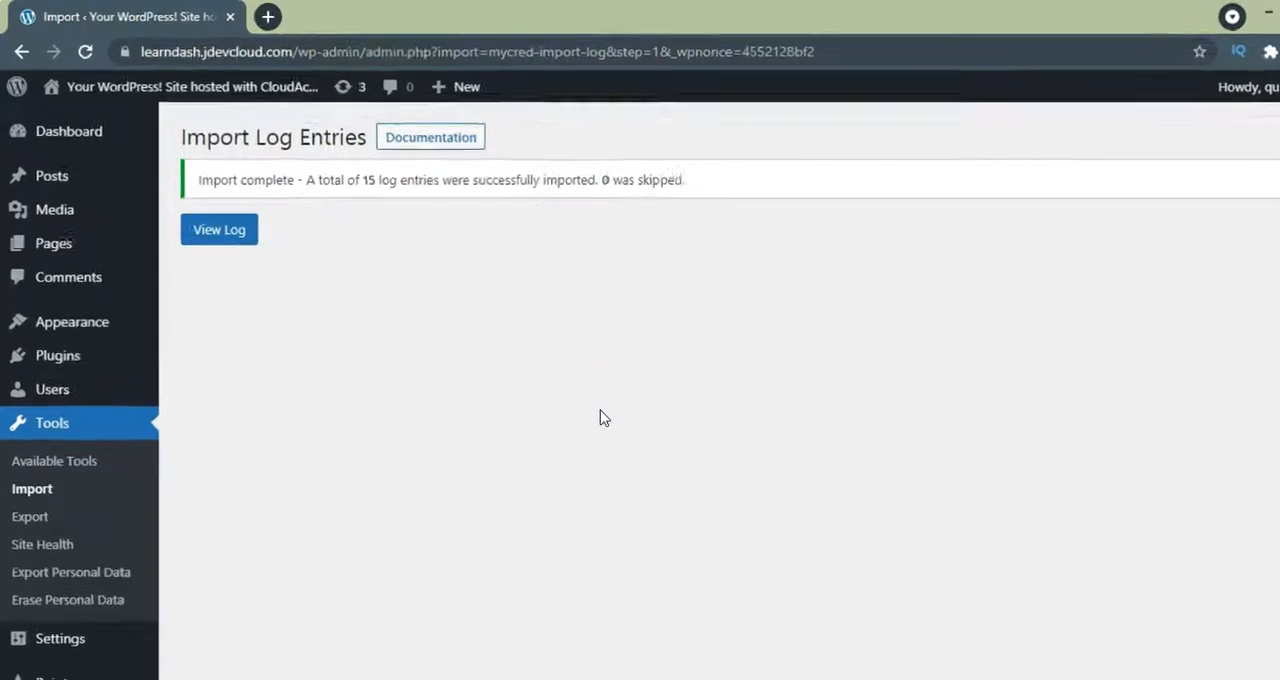
- Read the import result message, and open the Points log to review the imported entries' references, dates and points
{"action": "left_click_drag", "start_coordinate": [201, 180], "coordinate": [483, 200]}
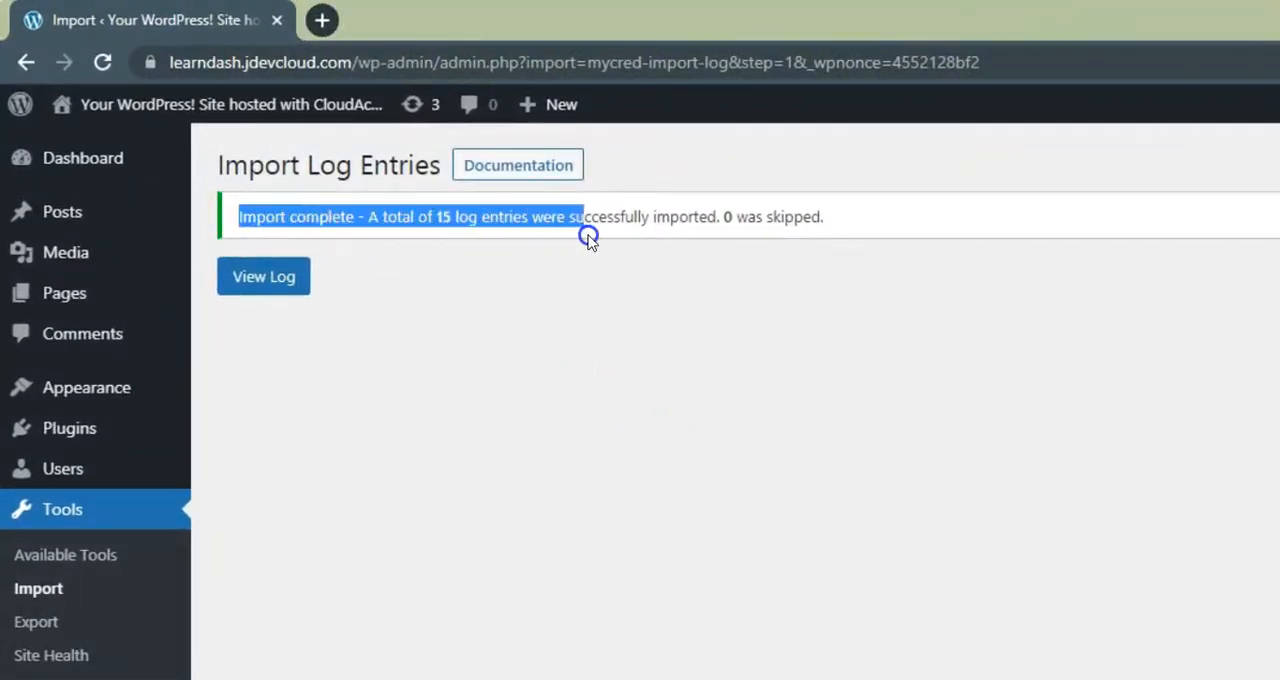
{"action": "left_click_drag", "start_coordinate": [579, 238], "coordinate": [726, 240]}
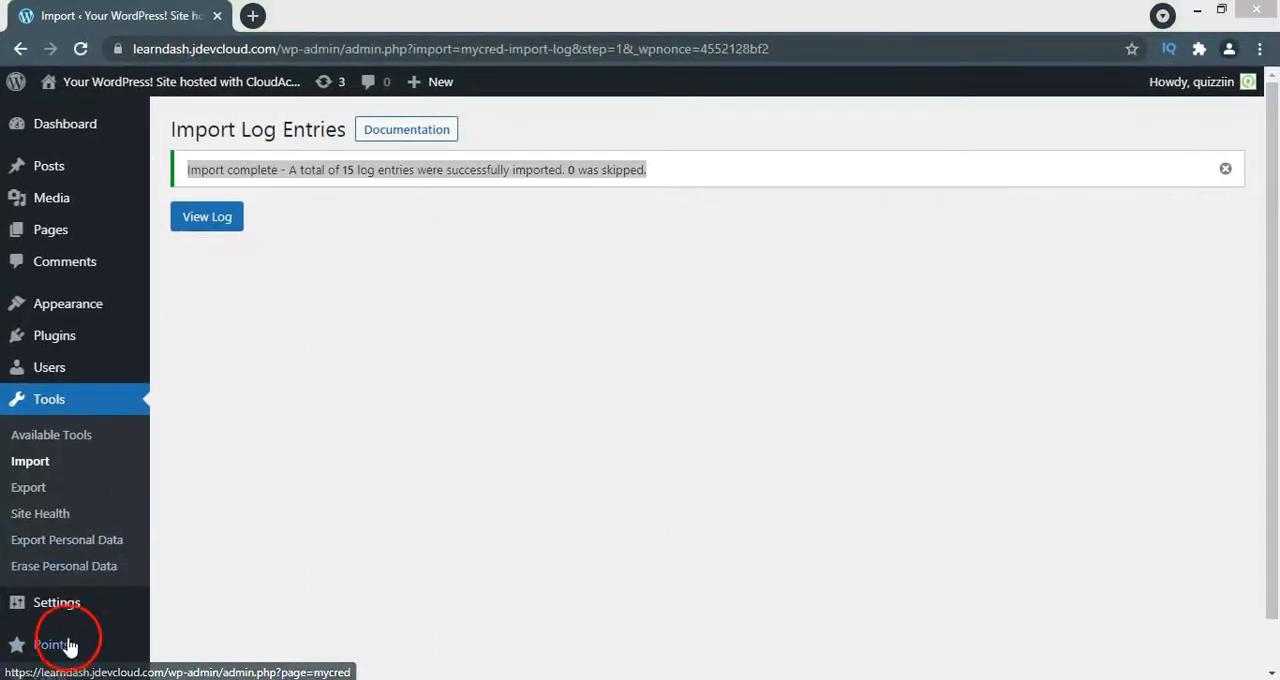
{"action": "left_click", "coordinate": [226, 226]}
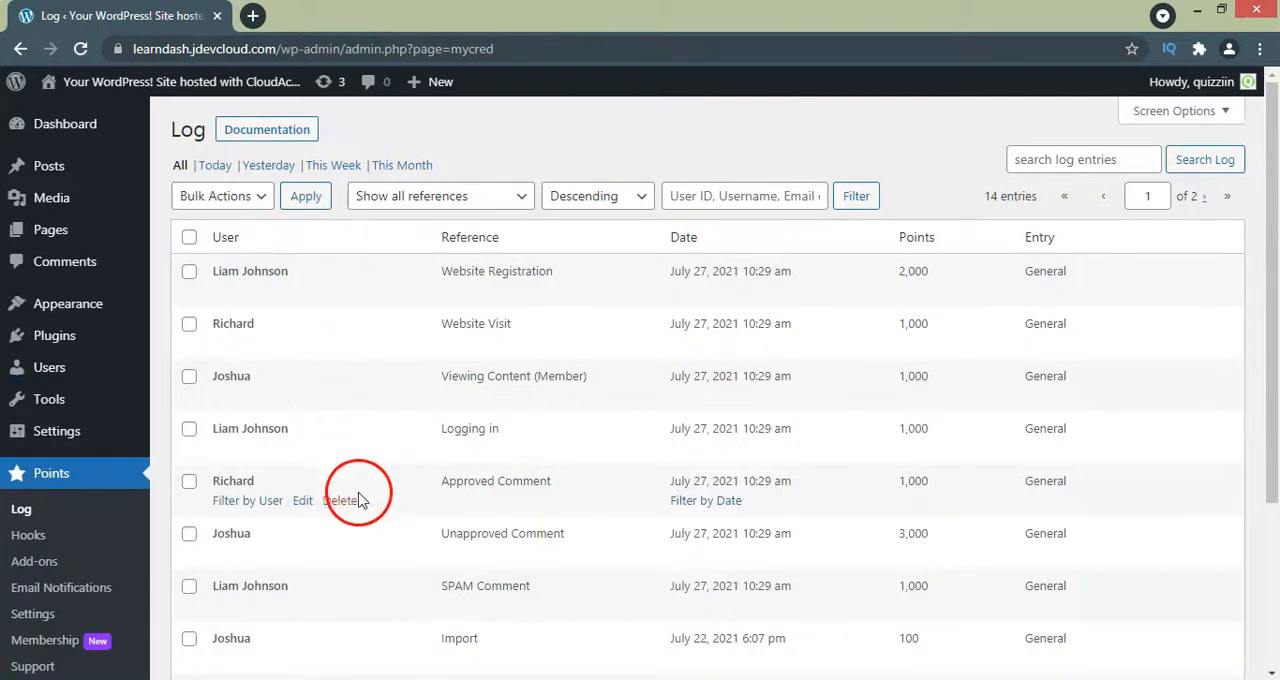
{"action": "scroll", "coordinate": [380, 600], "scroll_direction": "down", "scroll_amount": 3}
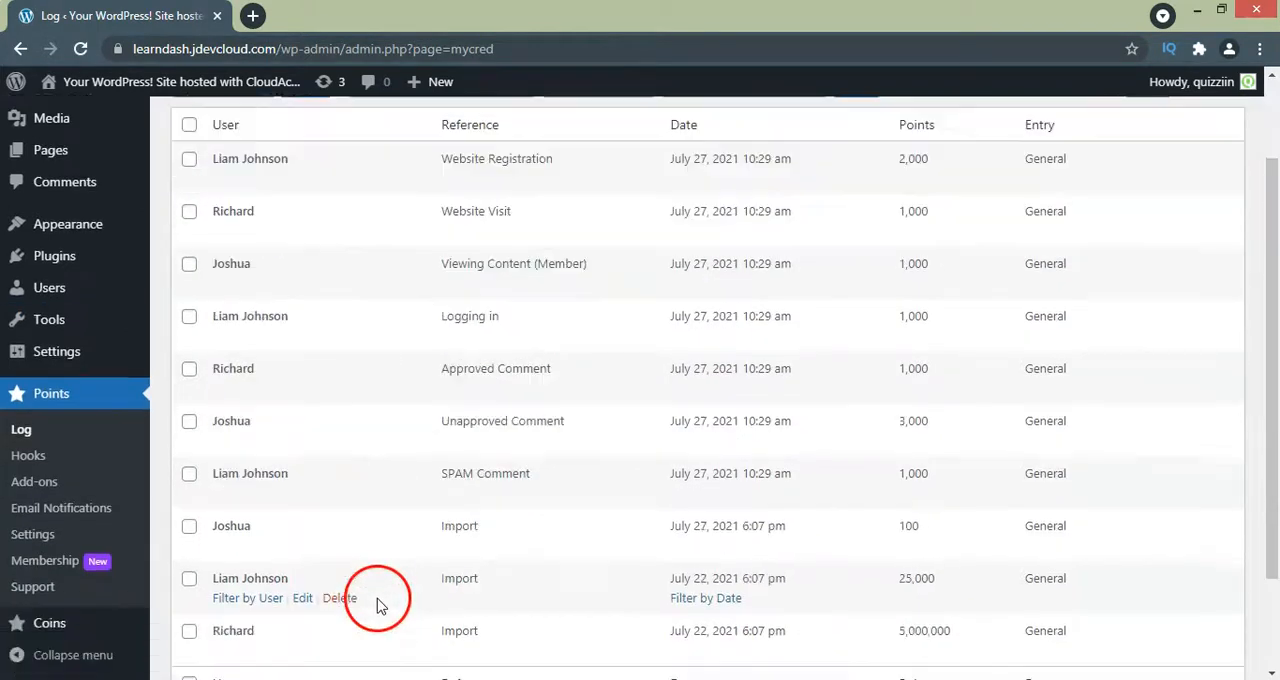
{"action": "scroll", "coordinate": [380, 603], "scroll_direction": "up", "scroll_amount": 2}
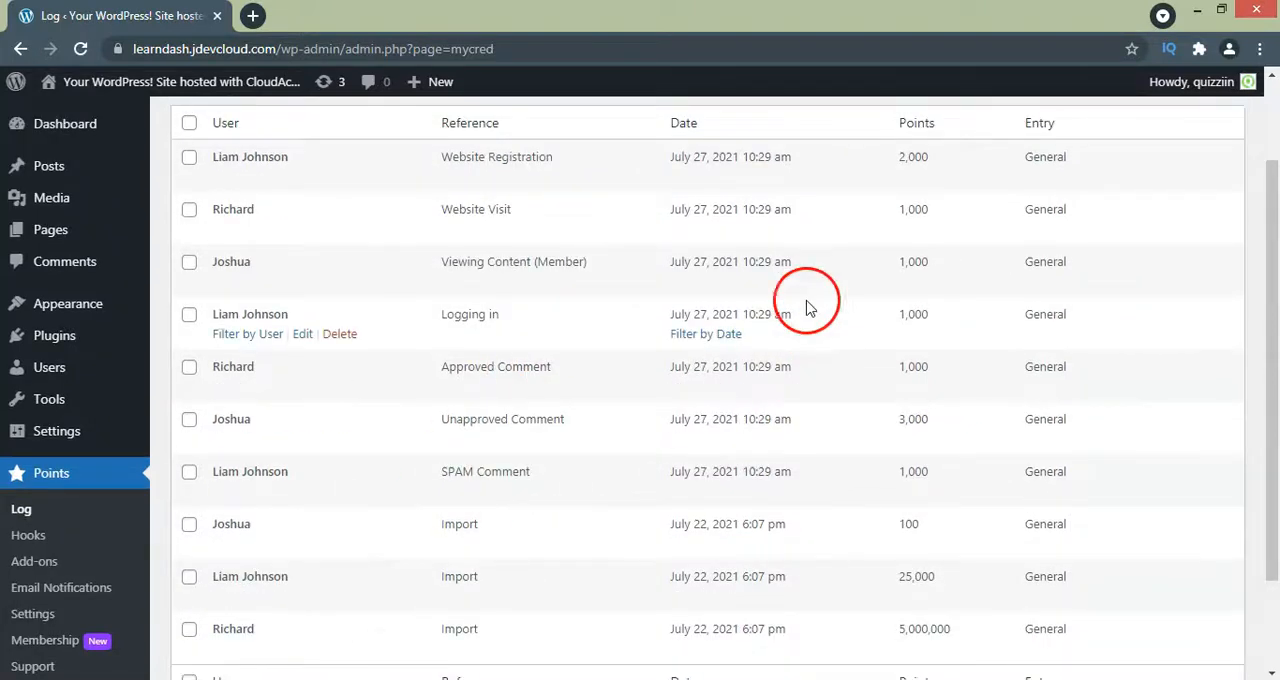